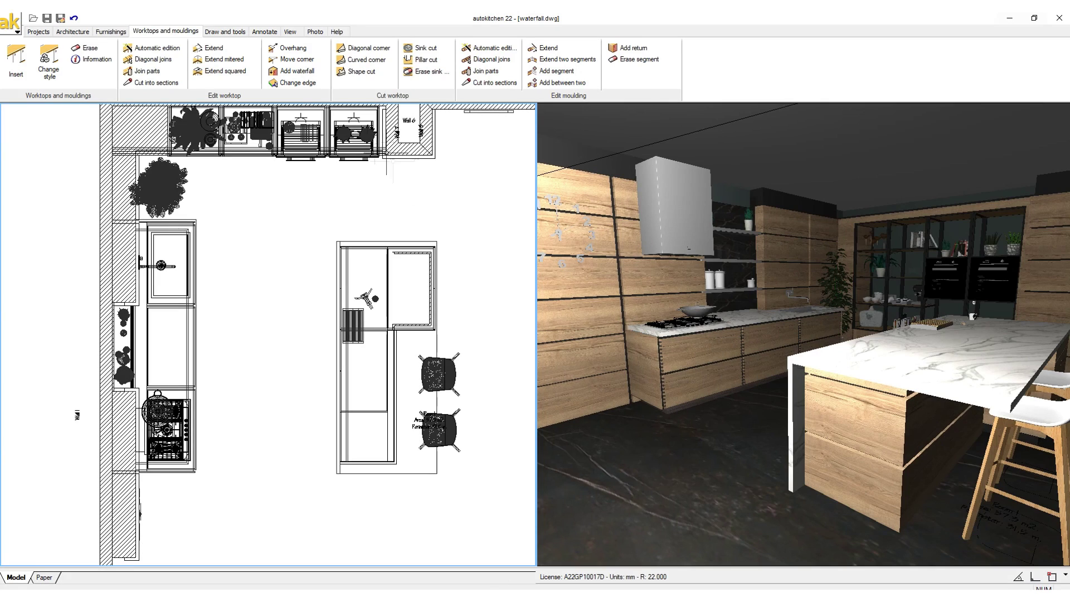
# Add a marble waterfall to the worktop's end, extending the worktop down to the floor
pyautogui.click(295, 71)
pyautogui.click(170, 334)
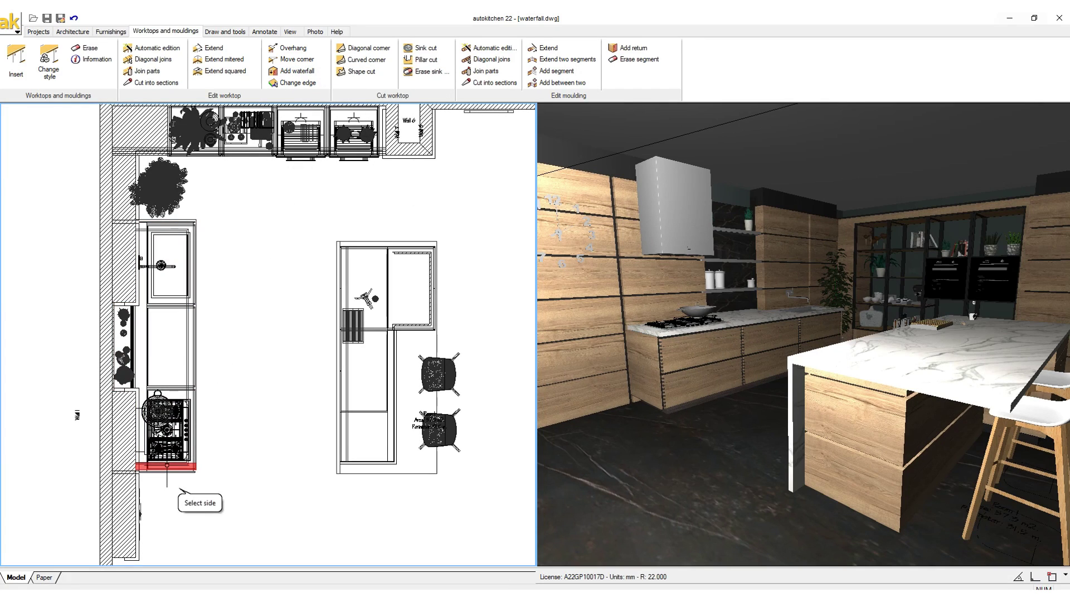
pyautogui.click(170, 471)
pyautogui.click(557, 332)
pyautogui.click(515, 332)
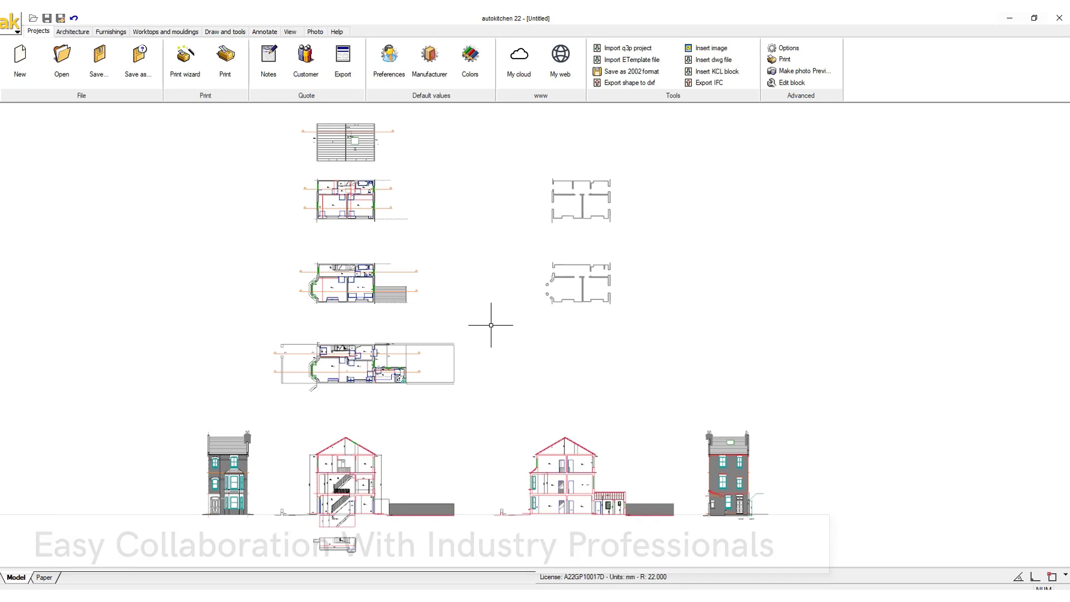
# Zoom into the kitchen and WC area of the imported DWG house plans
pyautogui.scroll(2, 397, 382)
pyautogui.scroll(5, 397, 382)
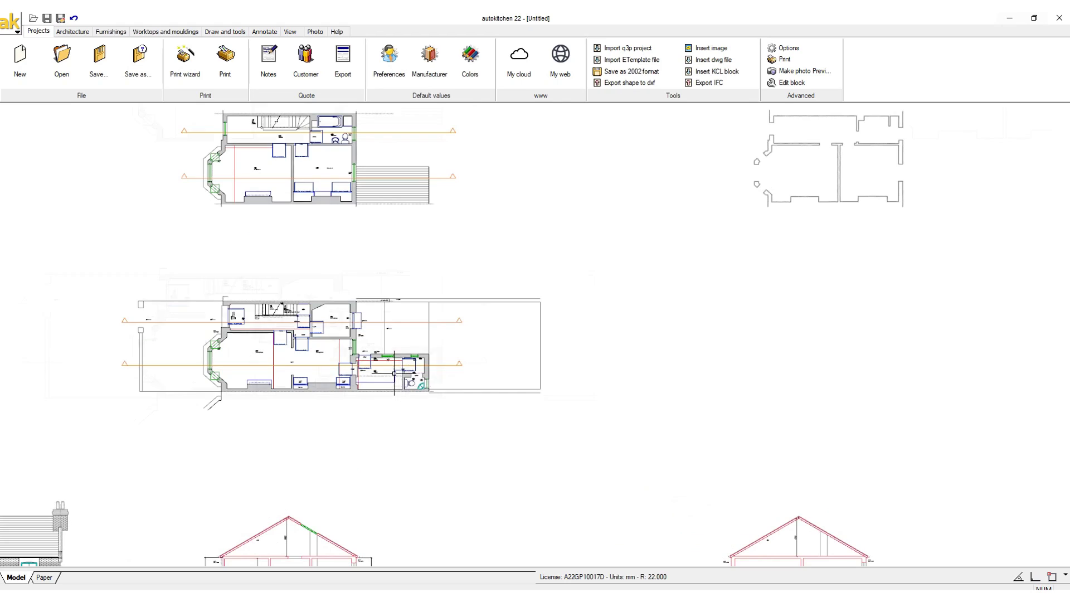
pyautogui.scroll(1, 383, 375)
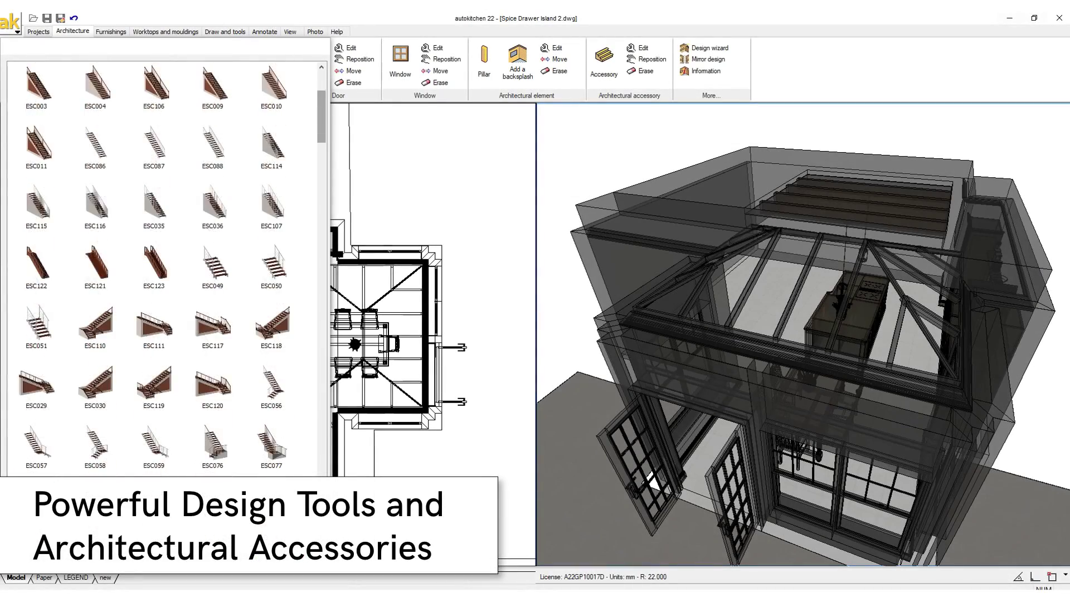
# Scroll through the Architecture library's staircase, roof and bracket element thumbnails
pyautogui.scroll(-6, 167, 267)
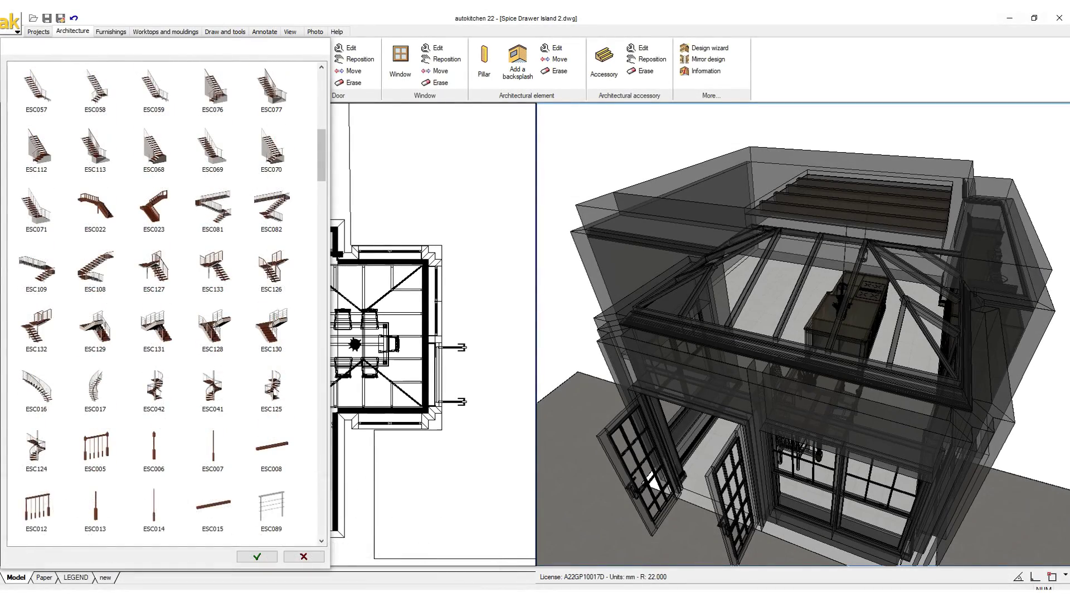
pyautogui.scroll(-7, 167, 301)
pyautogui.scroll(-10, 167, 304)
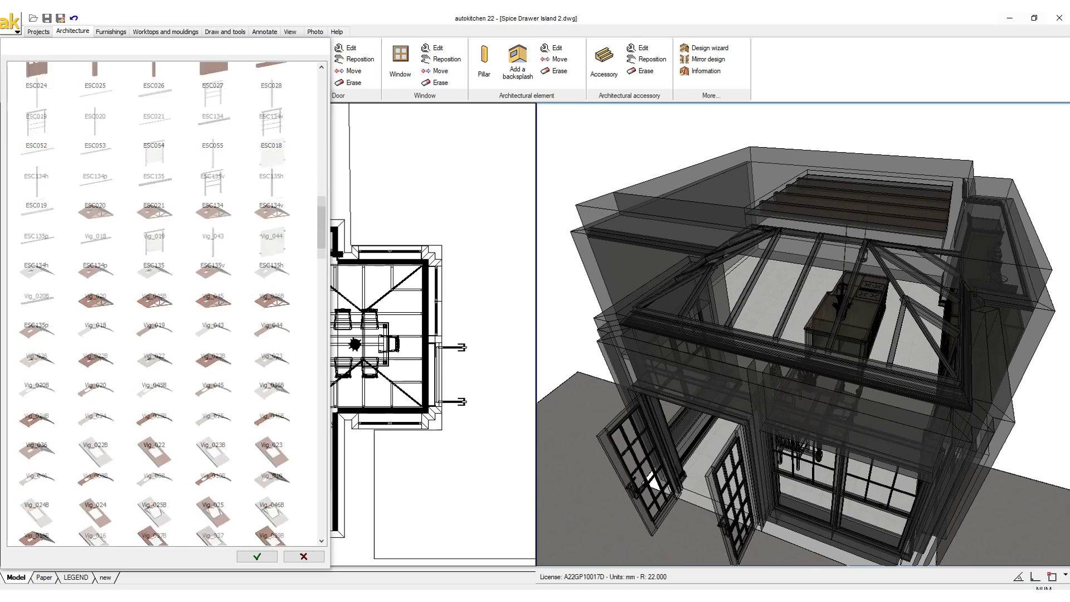
pyautogui.scroll(-10, 167, 304)
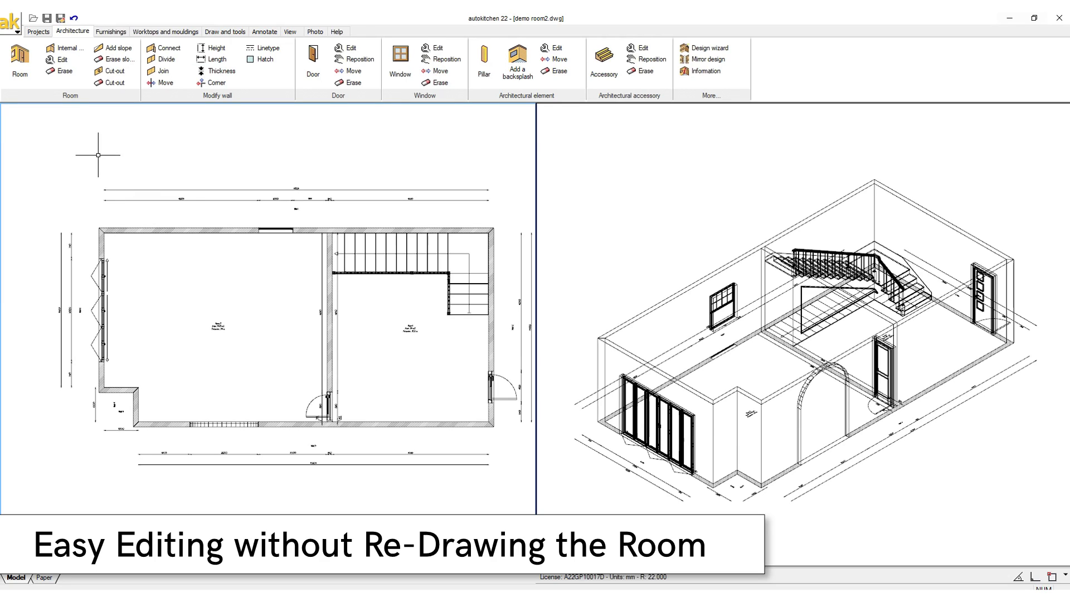
# Move the left wall 1000 mm outward and give it a sloped top
pyautogui.click(166, 83)
pyautogui.click(133, 312)
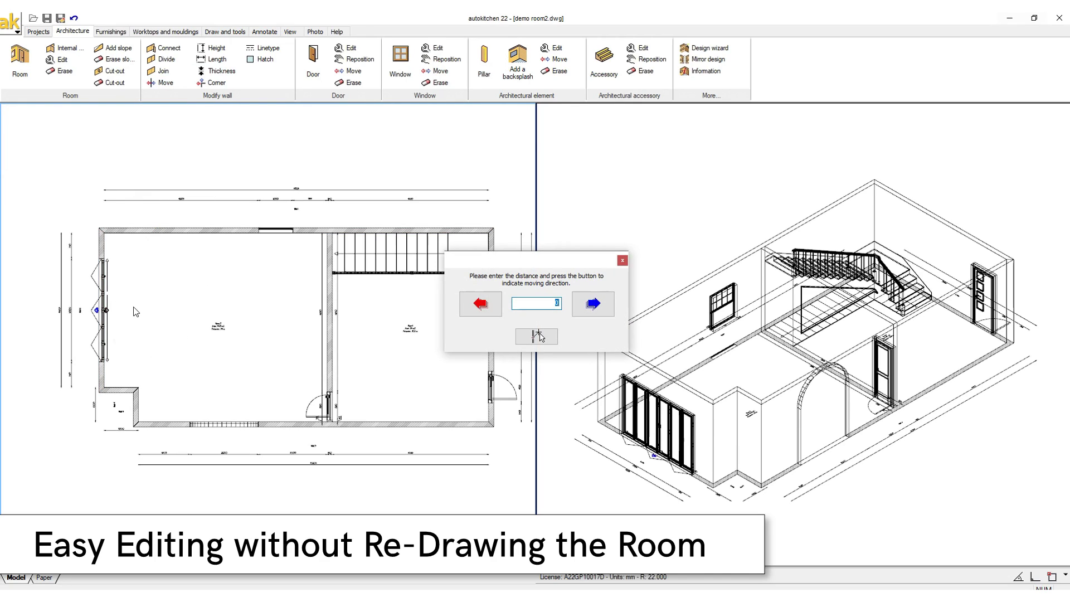
pyautogui.write('1000')
pyautogui.click(593, 304)
pyautogui.click(103, 299)
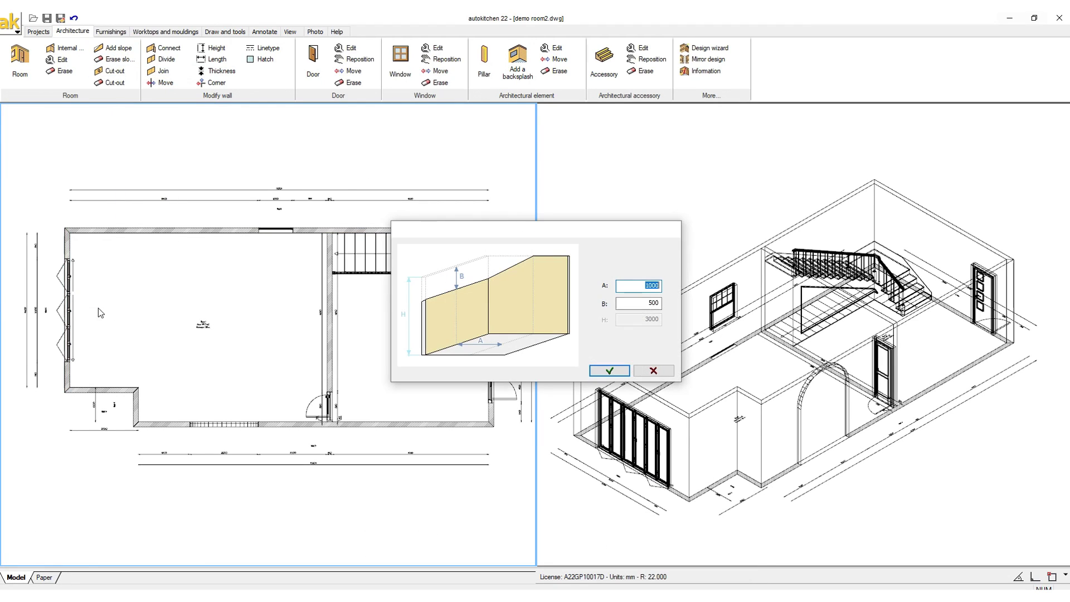
pyautogui.write('1')
pyautogui.press('Return')
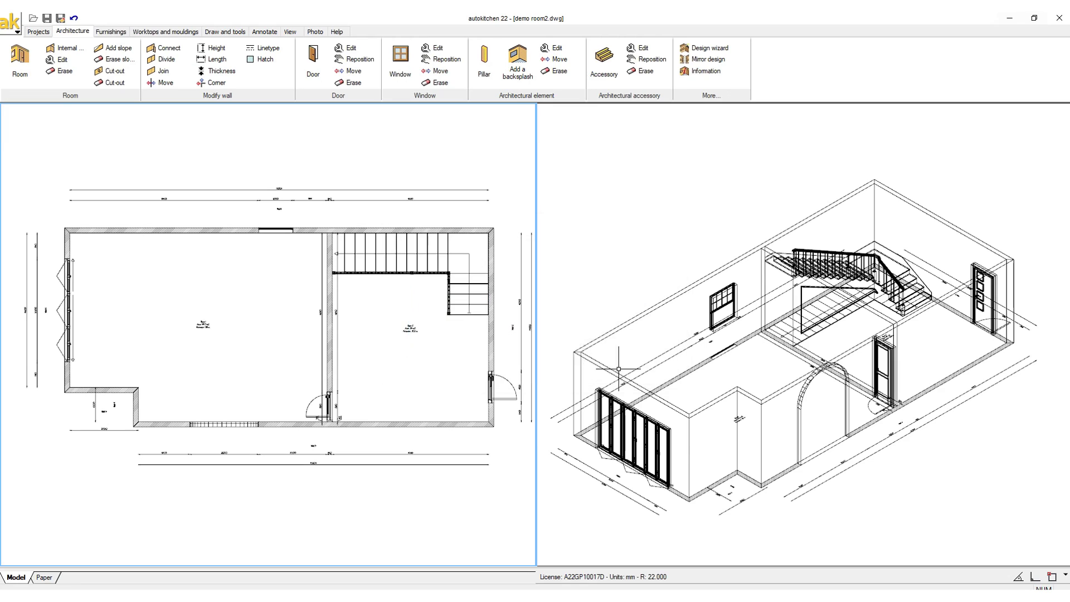
# Change the top wall's thickness to 300
pyautogui.click(212, 82)
pyautogui.click(223, 231)
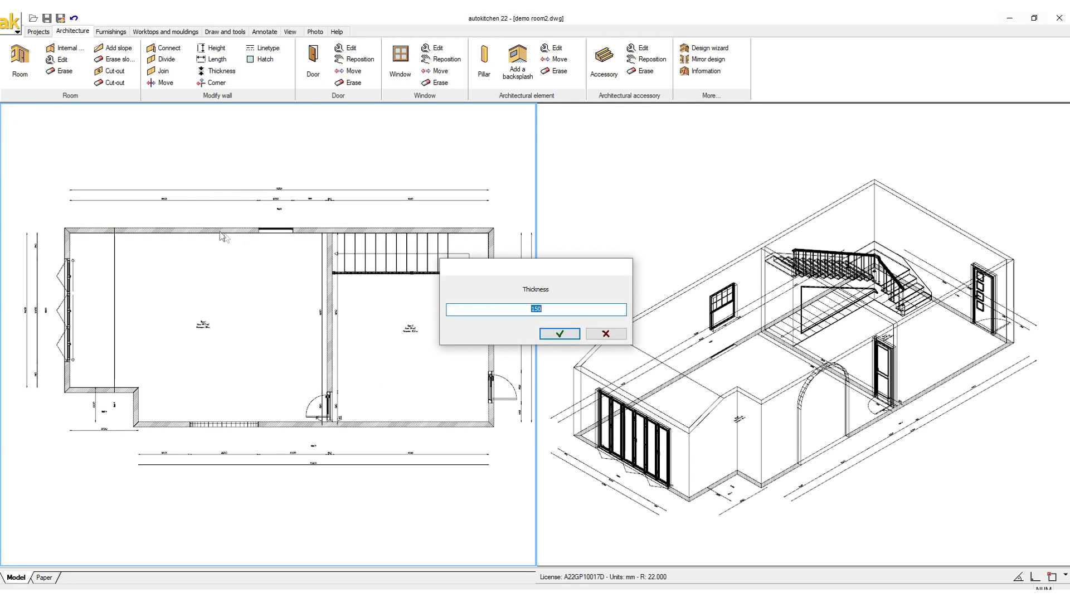
pyautogui.write('300')
pyautogui.click(569, 334)
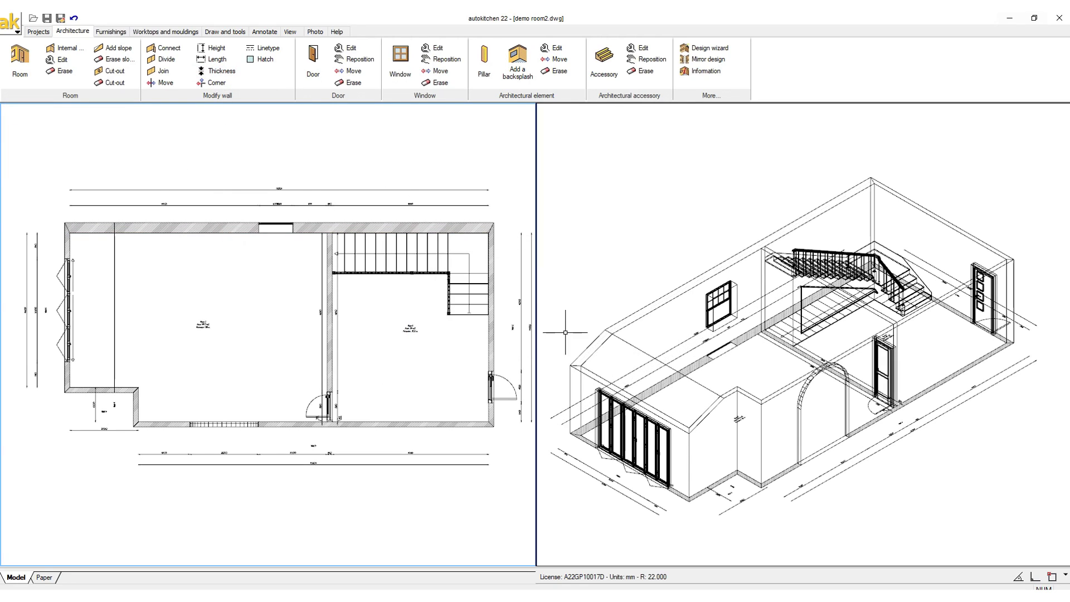
# Shift the bottom-wall door, then move the top-wall window 100 to the left
pyautogui.click(351, 82)
pyautogui.click(327, 403)
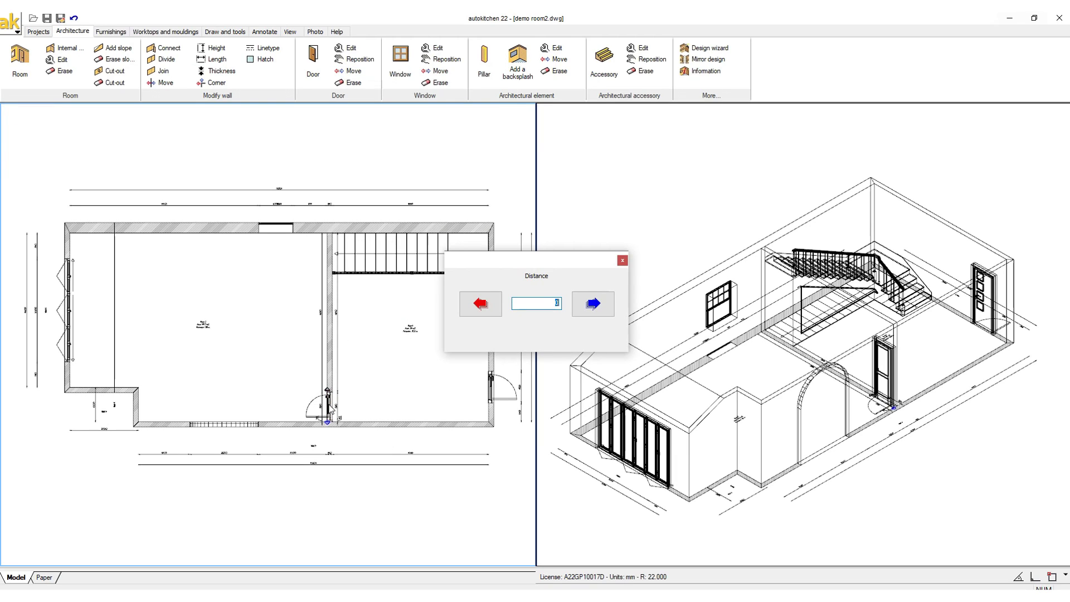
pyautogui.press('Return')
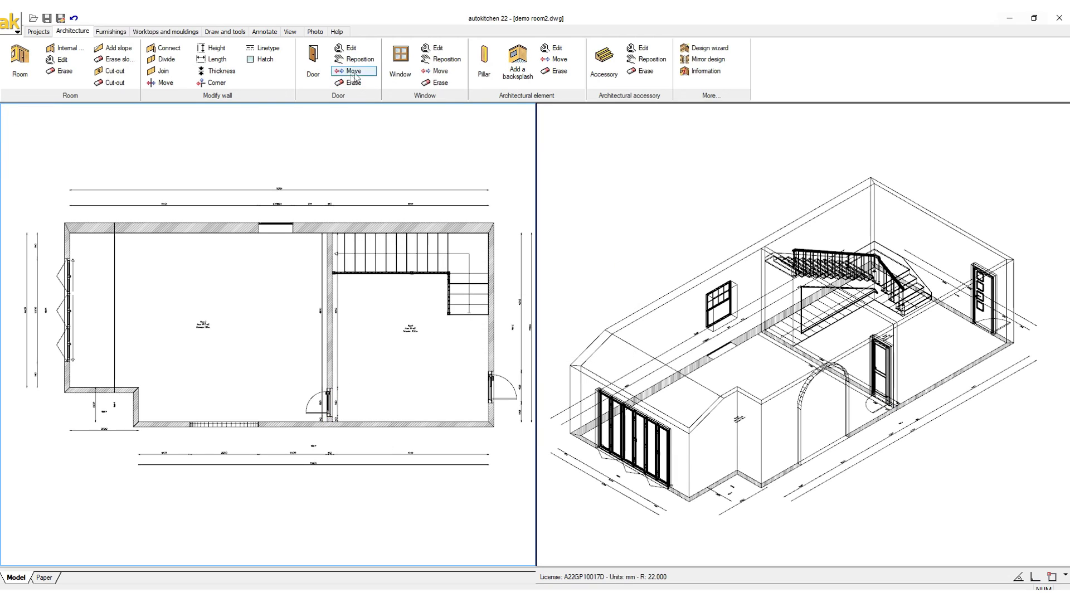
pyautogui.click(440, 71)
pyautogui.click(287, 229)
pyautogui.write('100')
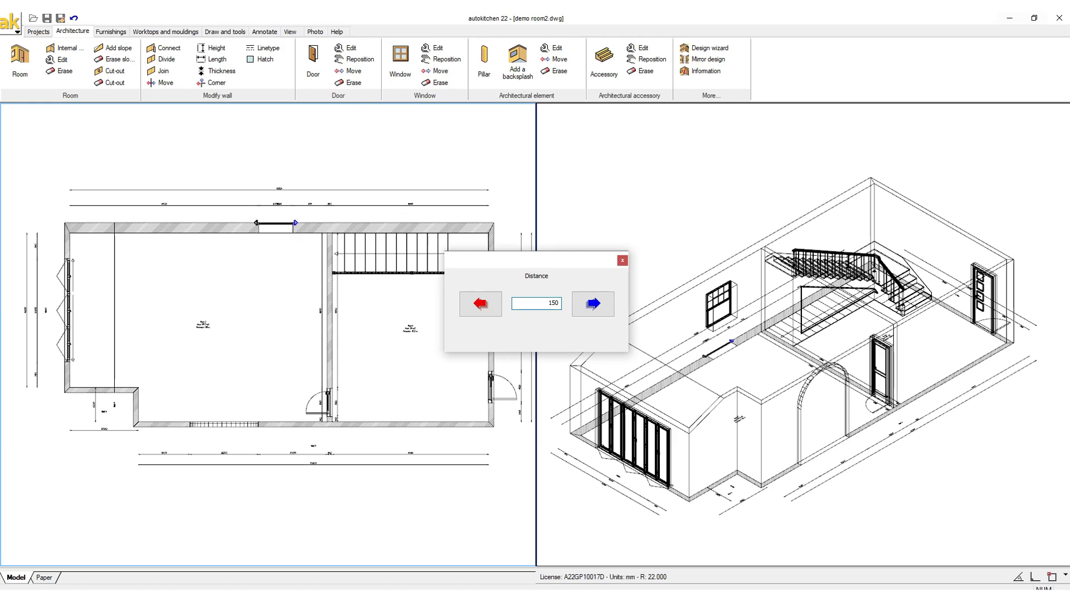
pyautogui.click(480, 304)
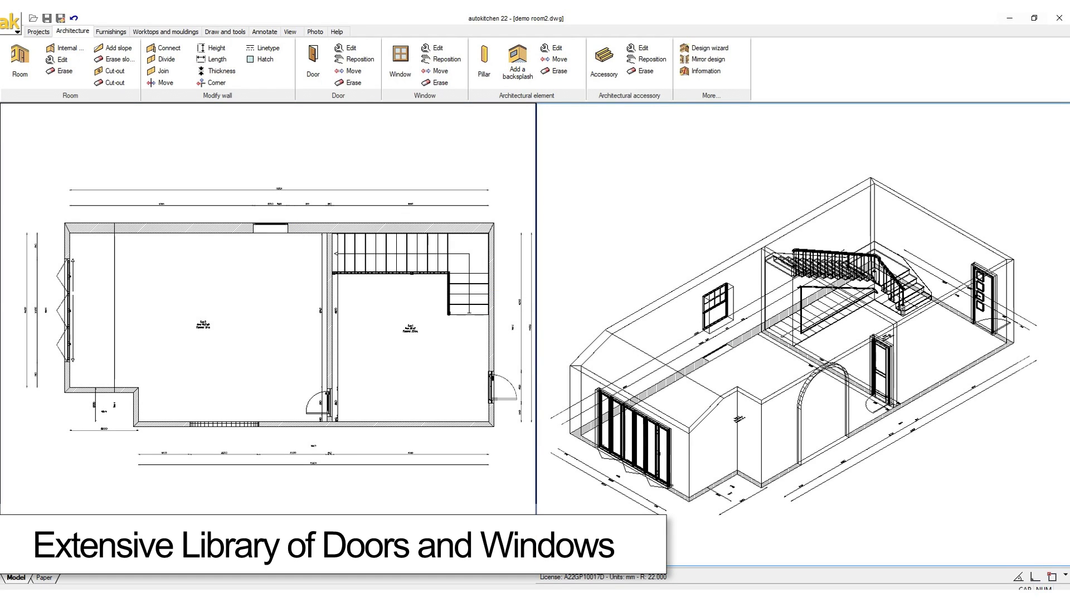
# Edit the top-wall window's settings, including its height, and apply them
pyautogui.click(270, 227)
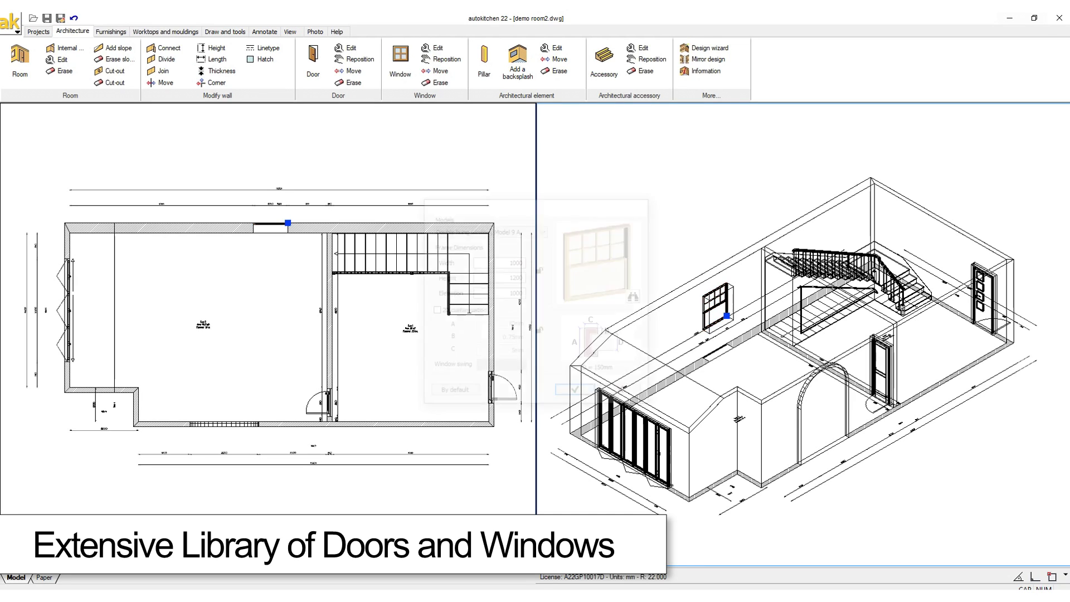
pyautogui.press('Tab')
pyautogui.click(580, 391)
# Change the window's material in 3D and browse the door, handle and window libraries
pyautogui.rightClick(715, 305)
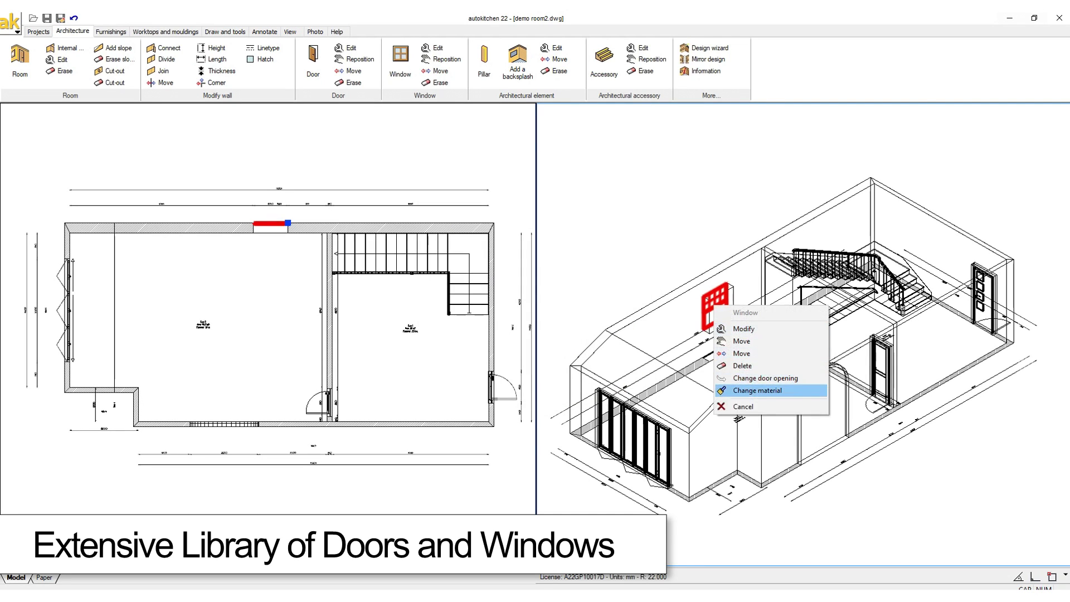
pyautogui.click(764, 390)
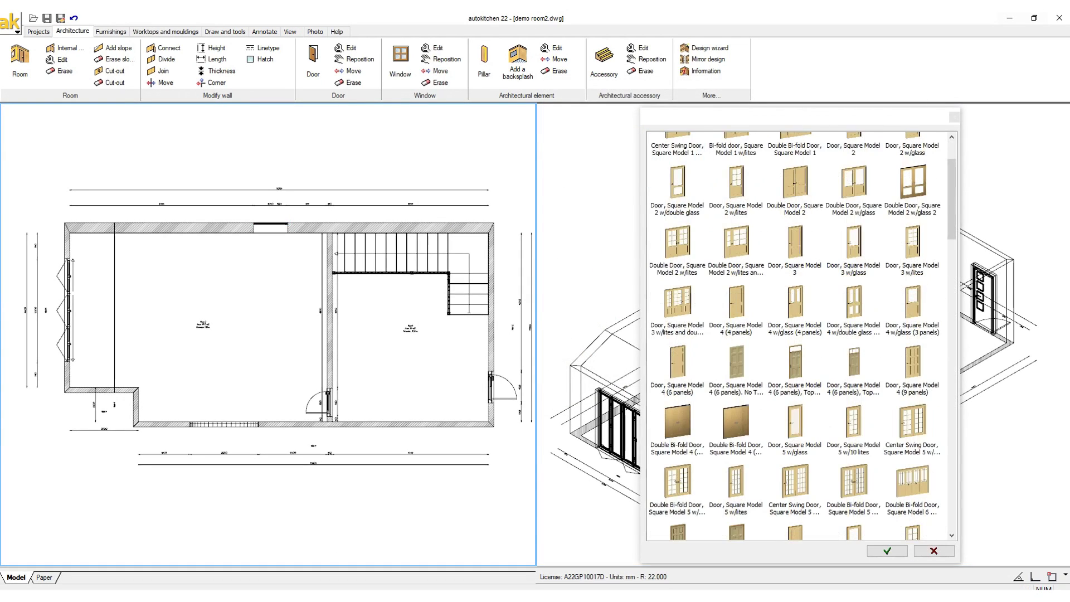
pyautogui.scroll(-15, 800, 336)
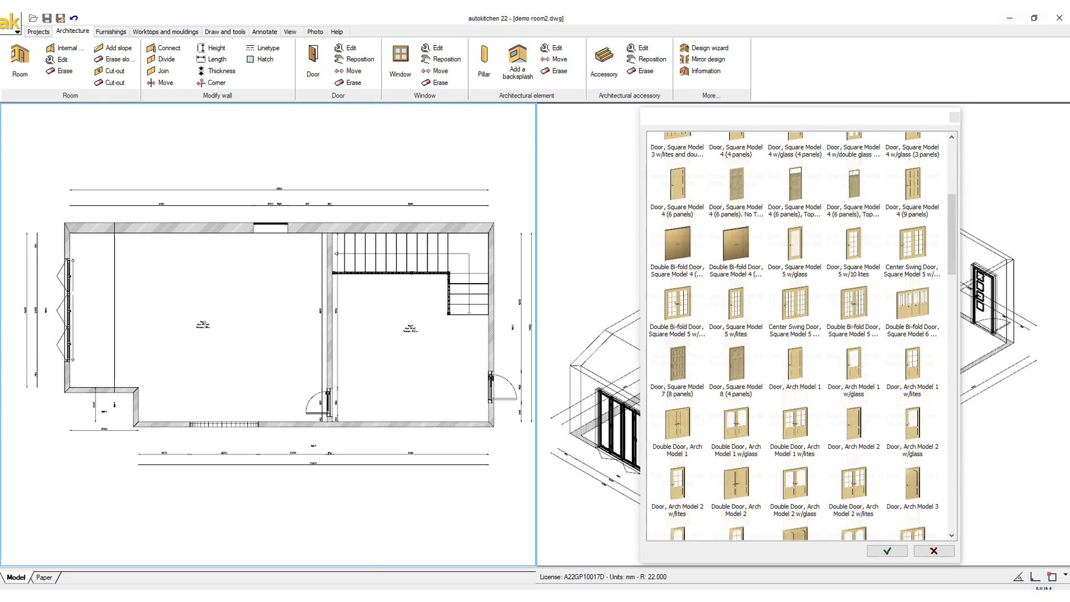
pyautogui.scroll(-8, 800, 336)
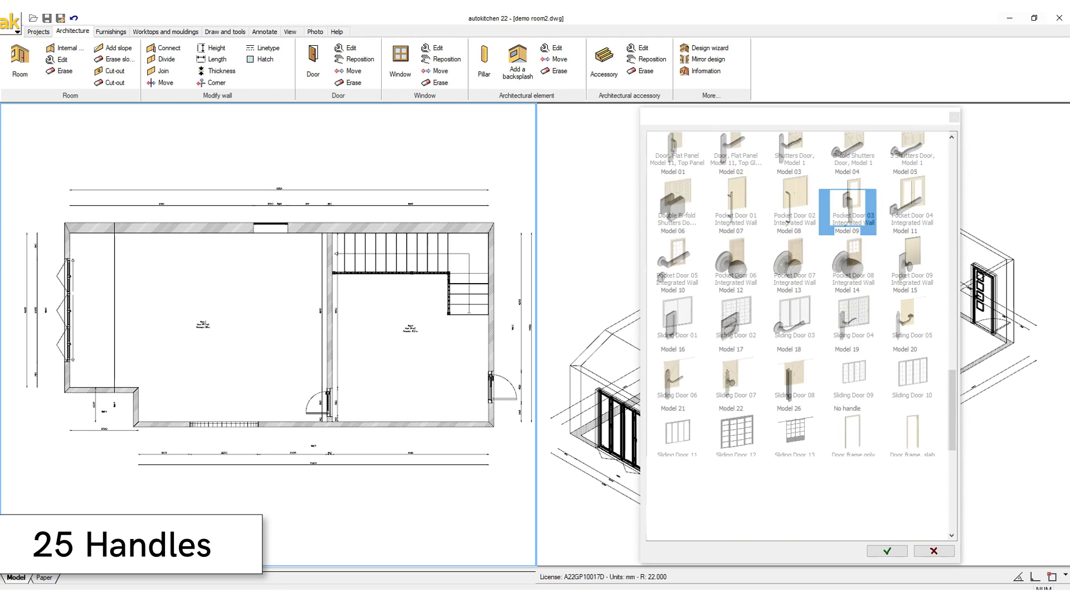
pyautogui.scroll(-6, 800, 336)
pyautogui.scroll(-12, 801, 336)
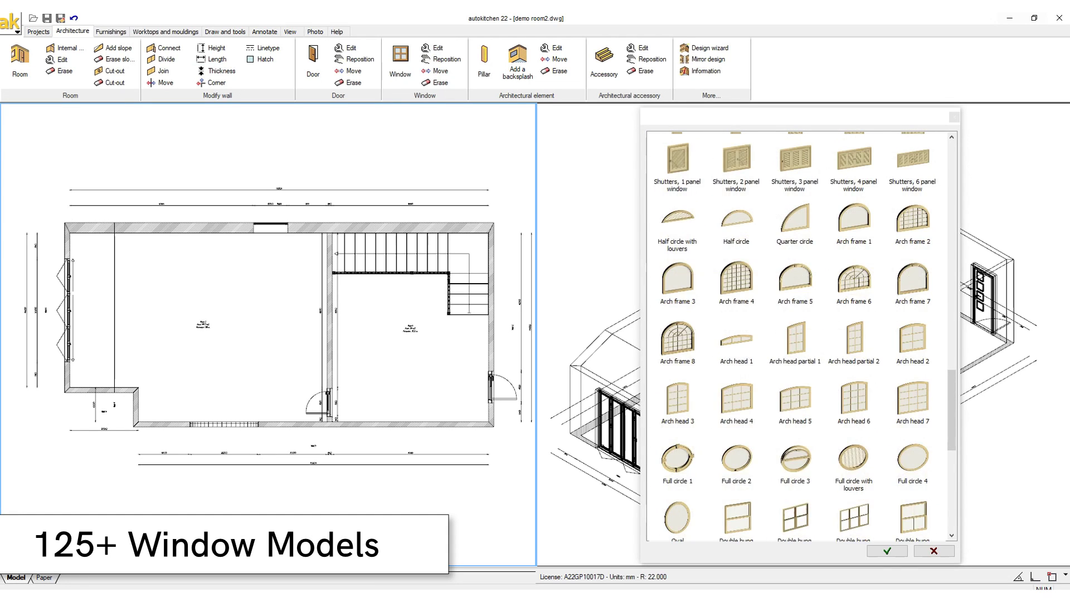
pyautogui.scroll(-6, 801, 336)
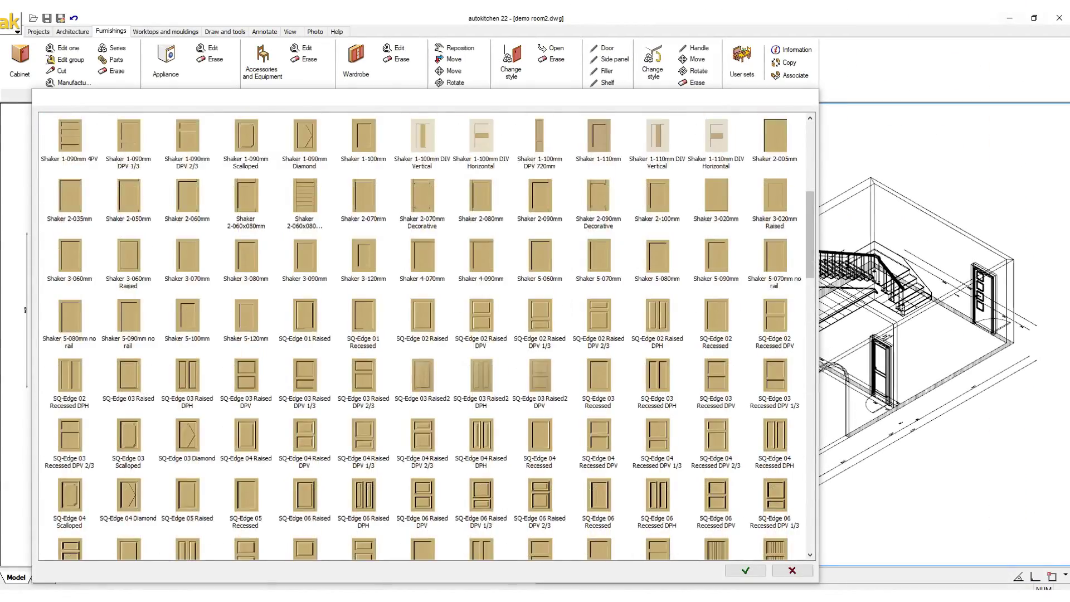
pyautogui.scroll(-15, 426, 336)
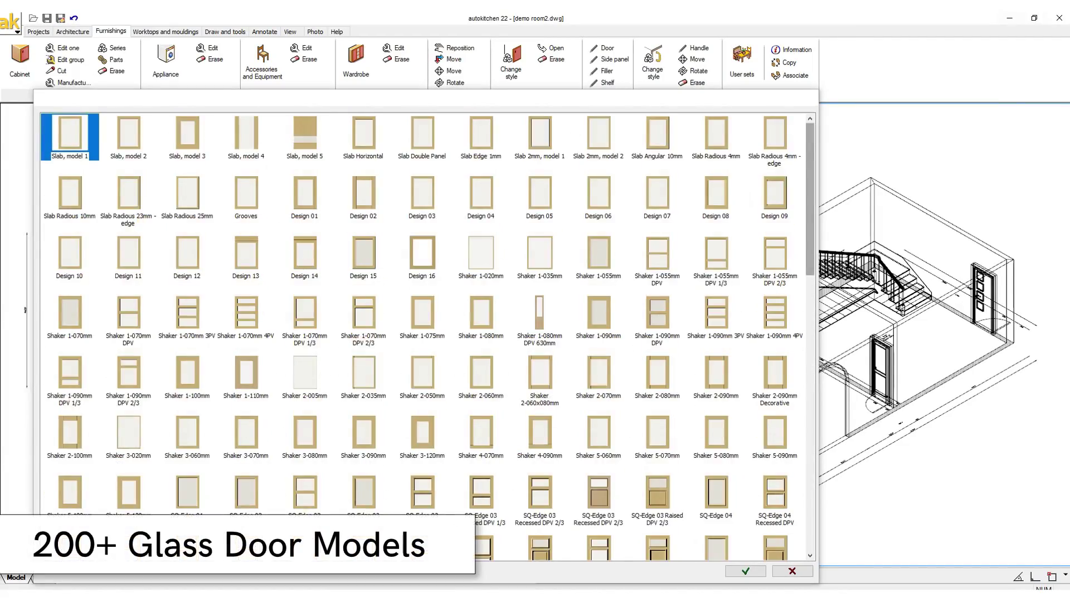
# Scroll through the door style grids for the cabinet fronts
pyautogui.scroll(-8, 426, 336)
pyautogui.scroll(-8, 427, 336)
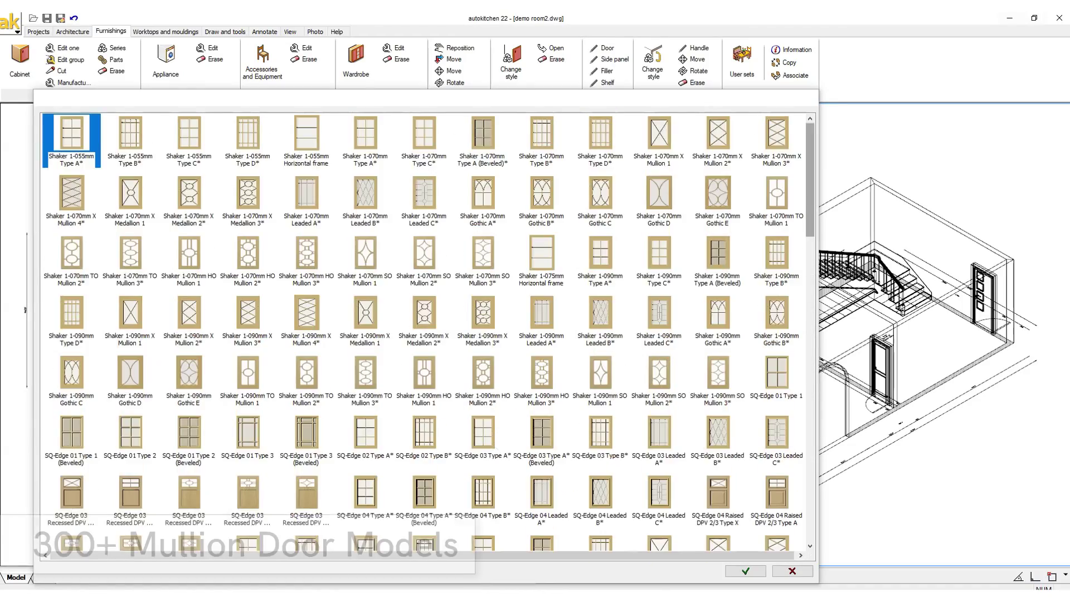
pyautogui.scroll(-10, 426, 336)
pyautogui.scroll(-10, 427, 336)
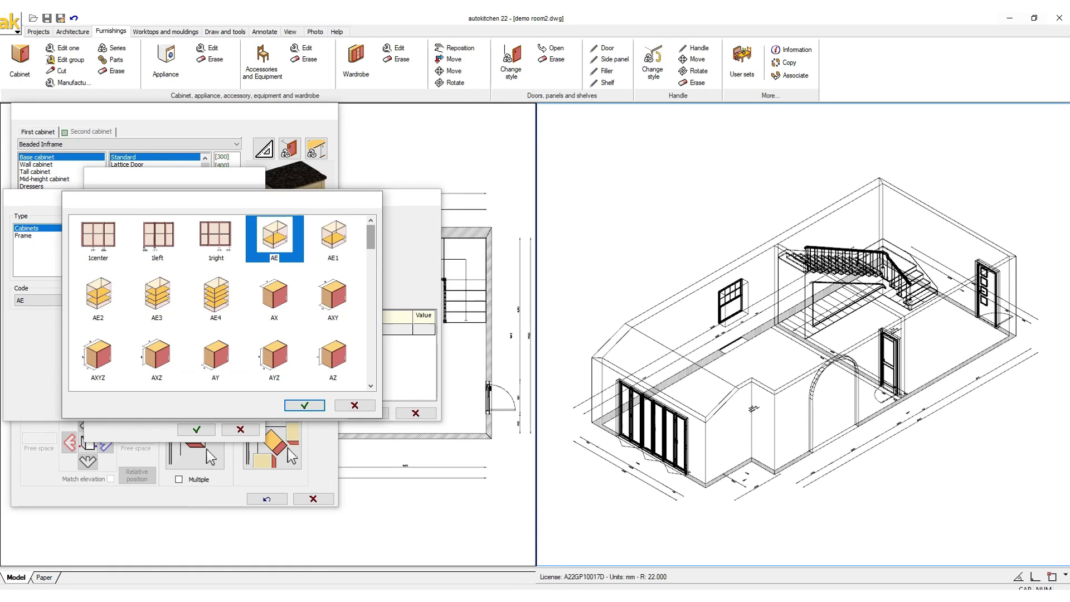
# Scroll through the cabinet modification icons in the modifications picker
pyautogui.scroll(-5, 223, 303)
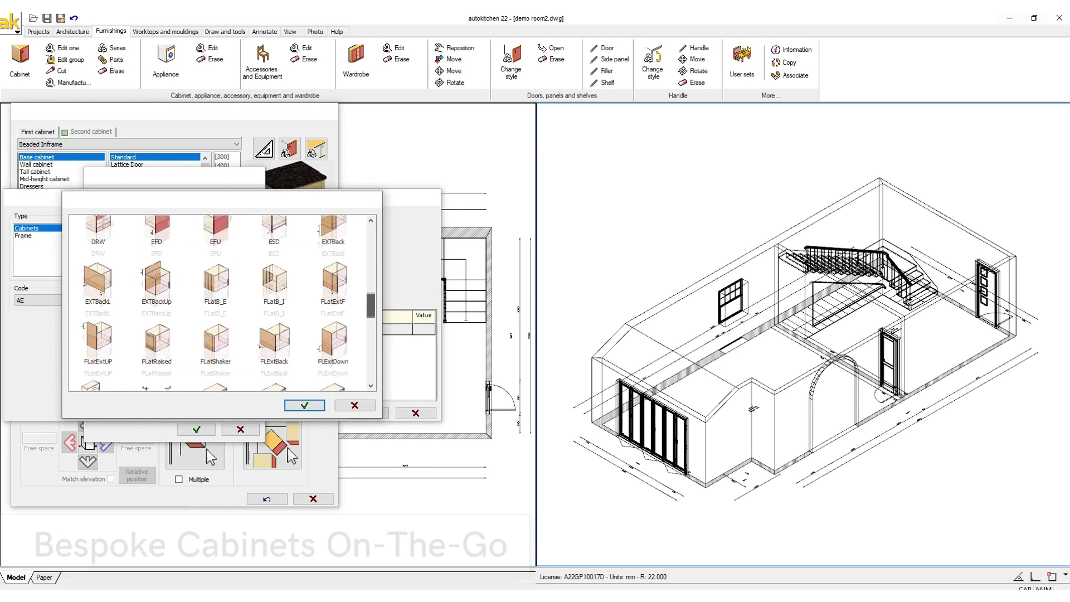
pyautogui.scroll(-3, 223, 303)
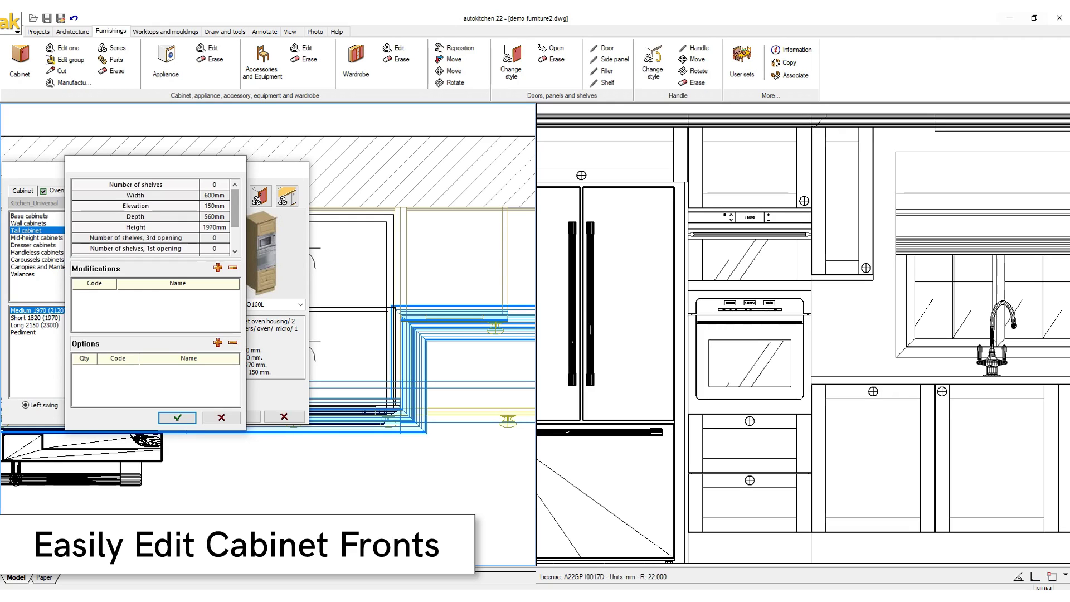
# Set the tall cabinet's oven opening to 450, base front to 720 and pan drawers to 360 mm
pyautogui.scroll(-2, 155, 216)
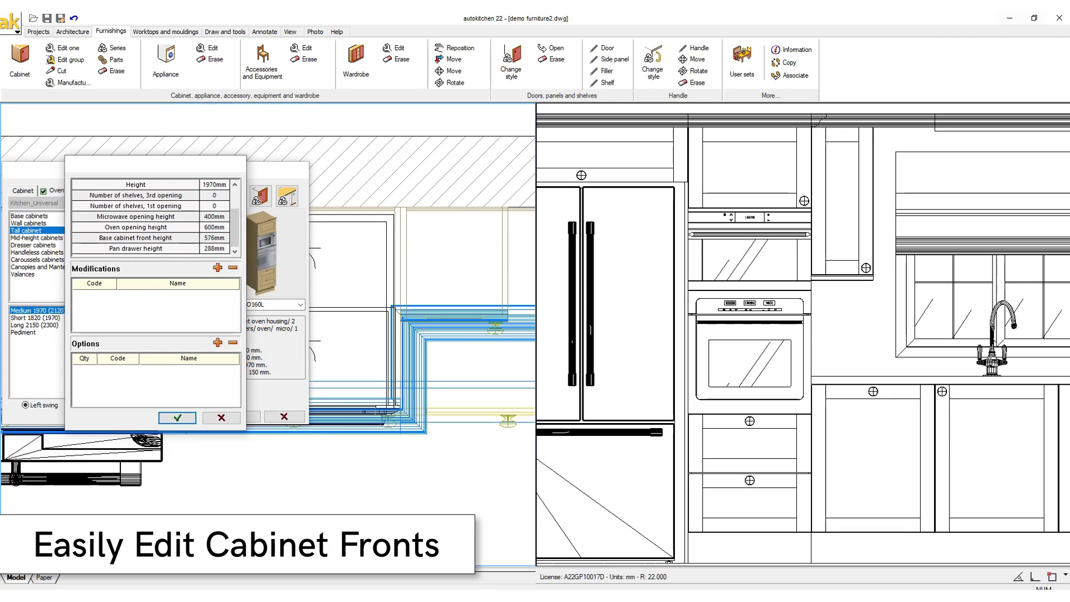
pyautogui.click(155, 216)
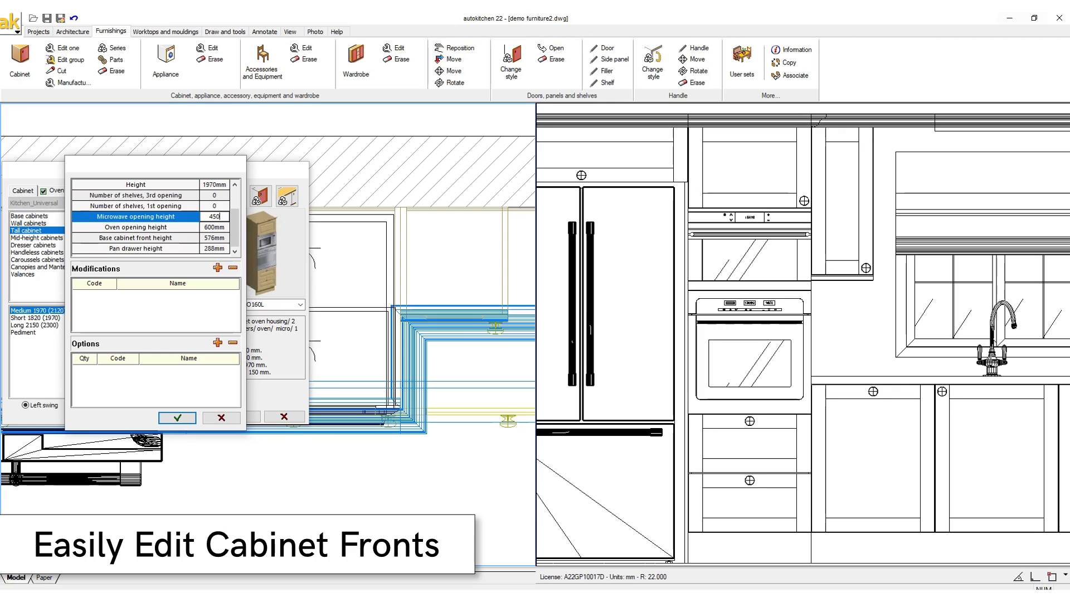
pyautogui.write('450')
pyautogui.press('Return')
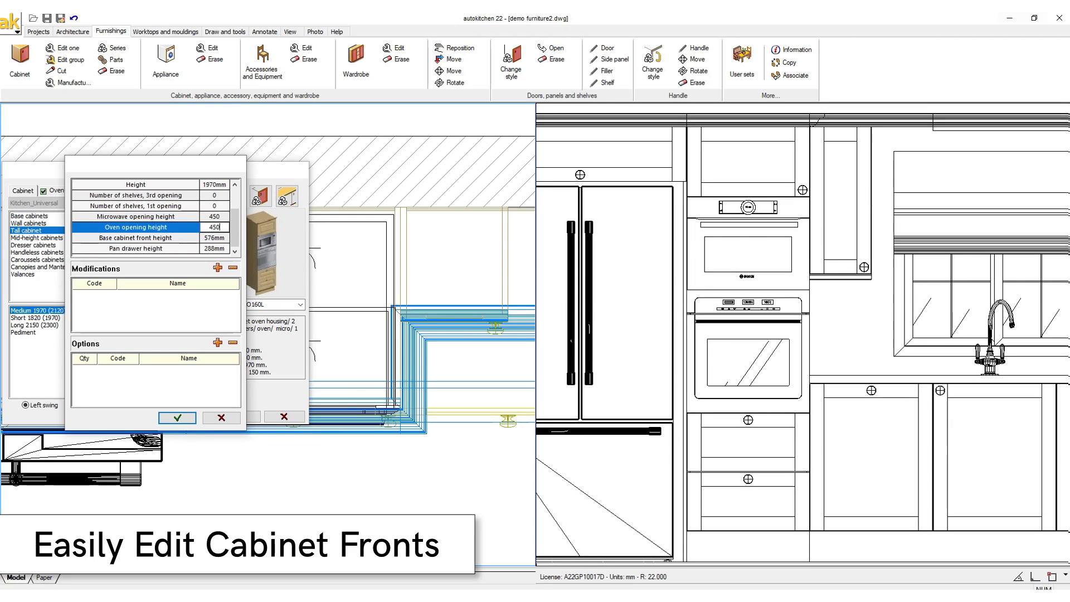
pyautogui.press('Return')
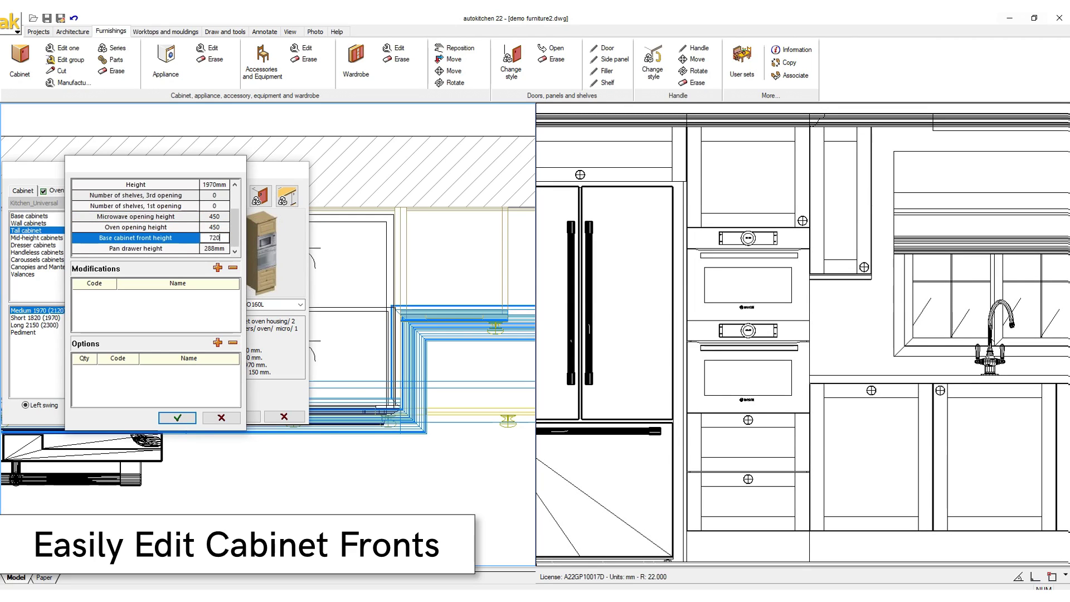
pyautogui.write('720')
pyautogui.press('Return')
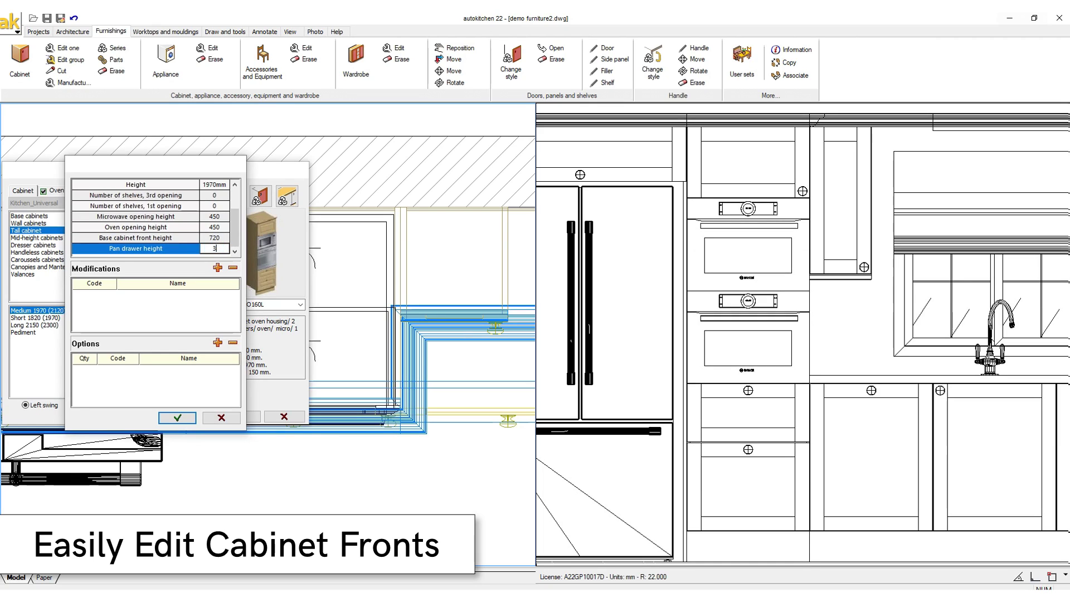
pyautogui.write('360')
pyautogui.press('Return')
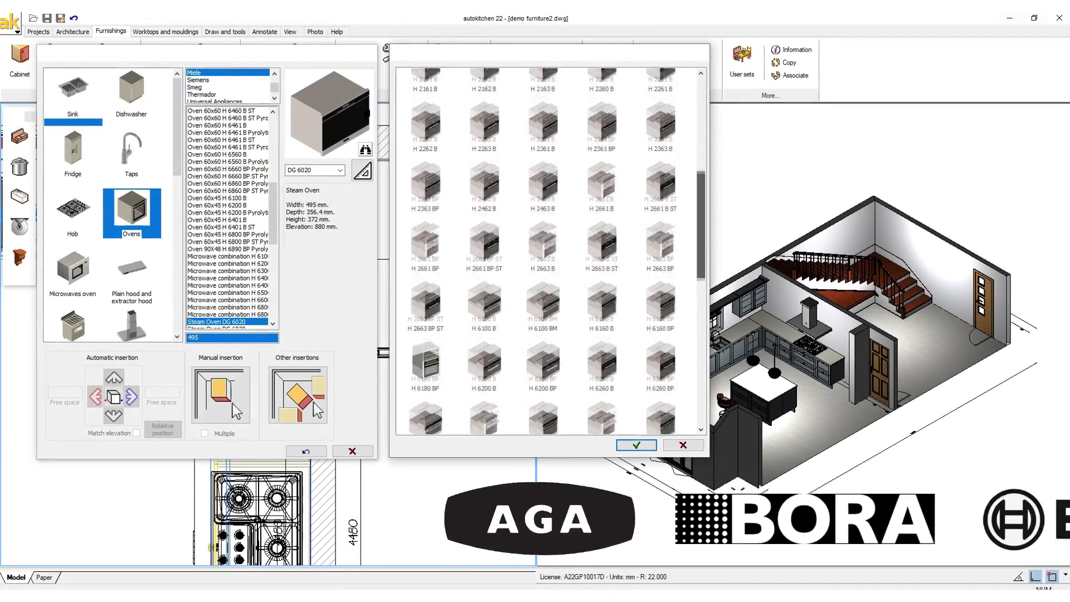
pyautogui.scroll(-6, 549, 251)
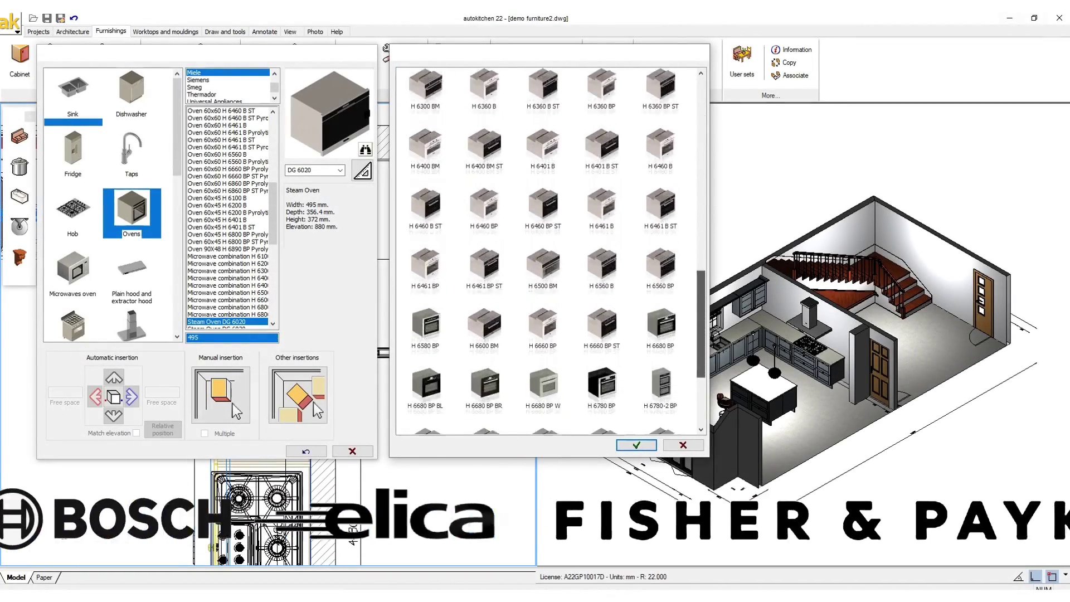
pyautogui.scroll(-3, 549, 251)
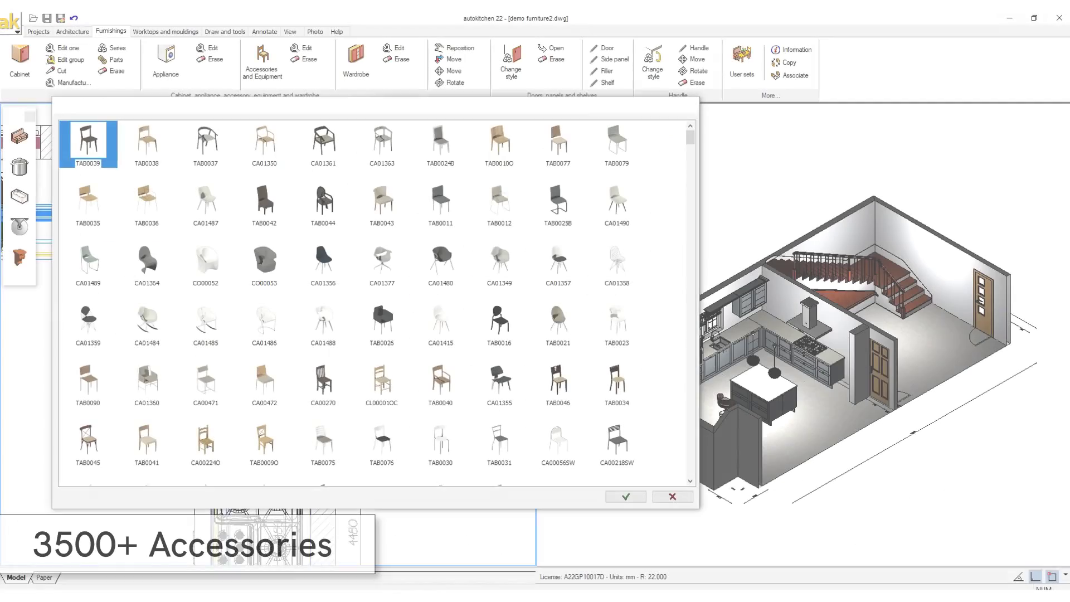
pyautogui.scroll(-2, 373, 301)
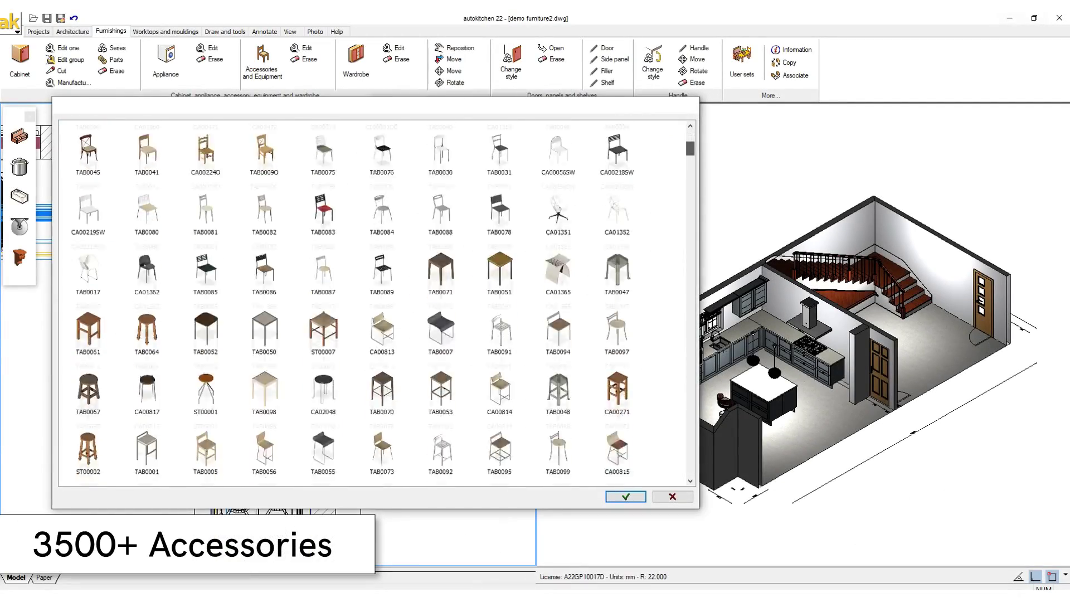
pyautogui.scroll(-5, 373, 301)
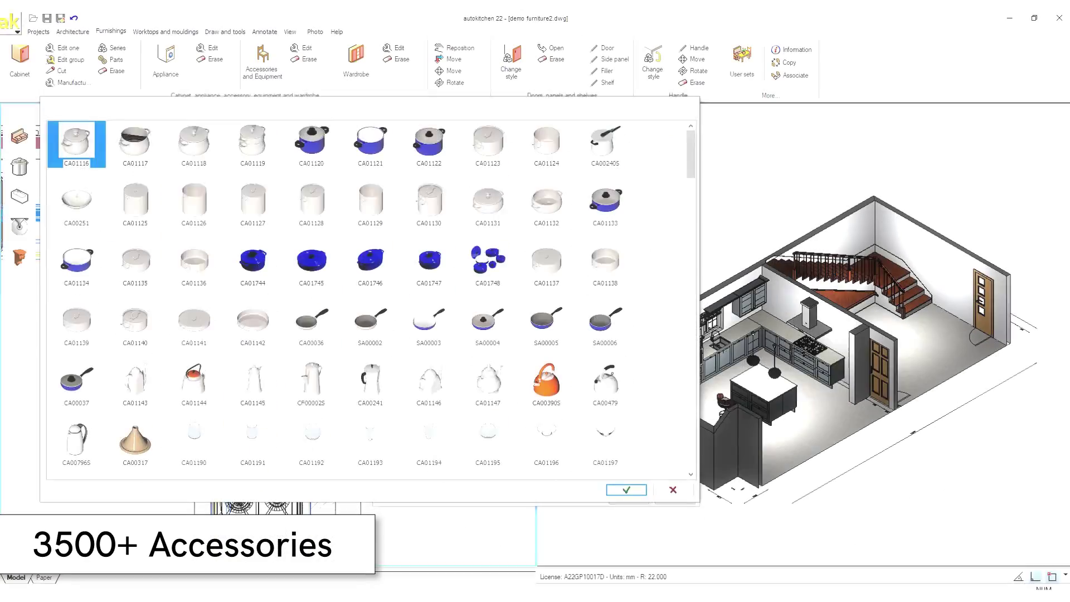
pyautogui.scroll(-15, 373, 301)
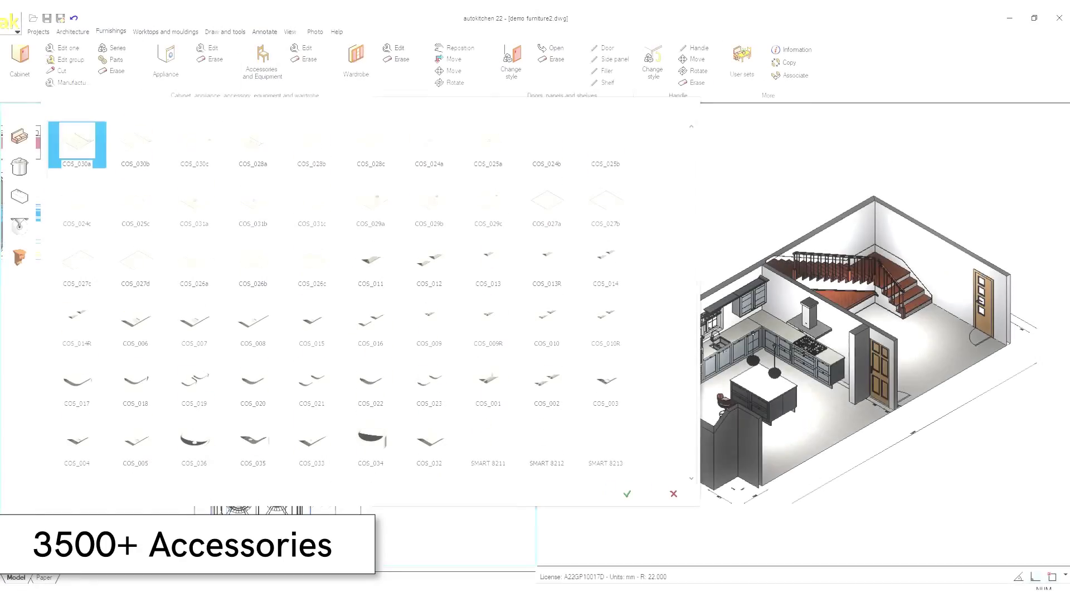
pyautogui.scroll(-3, 374, 301)
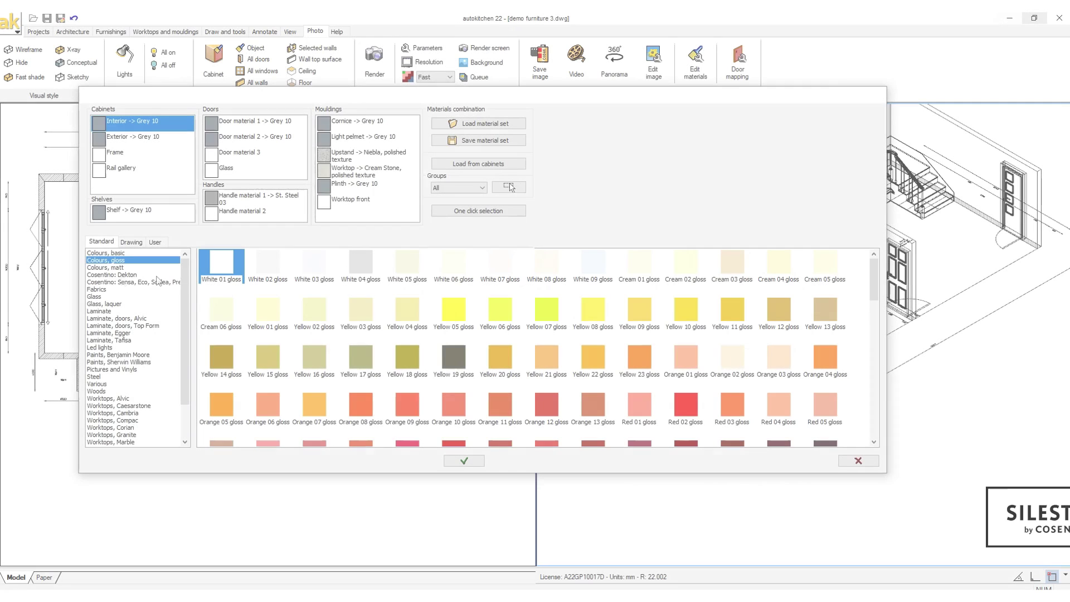
# Browse the Cosentino Dekton and Sensa swatches, then switch to the Laminate, Egger collection
pyautogui.click(111, 276)
pyautogui.click(108, 282)
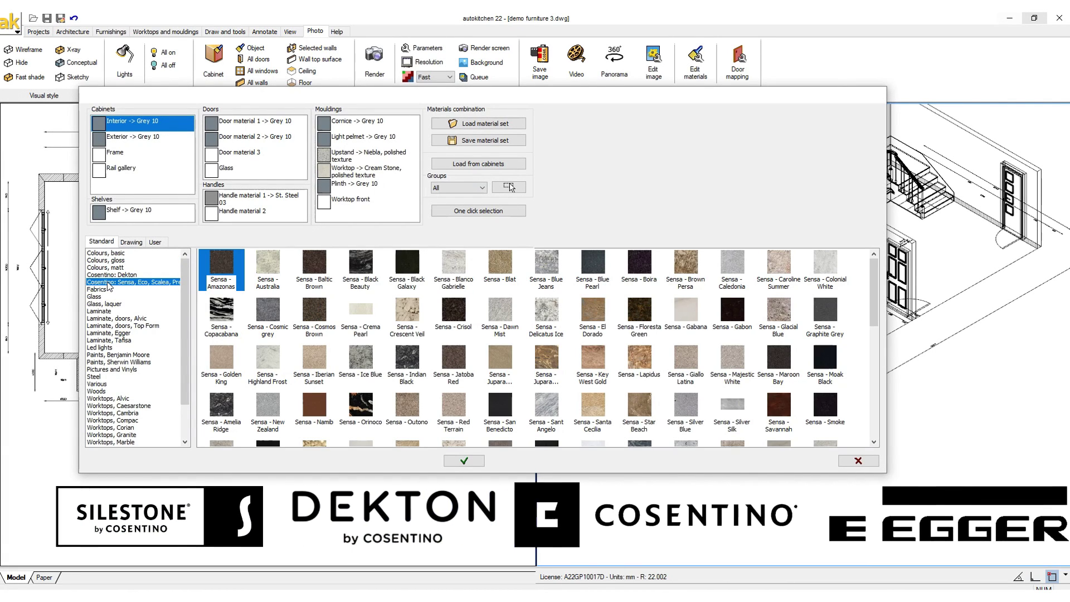
pyautogui.click(109, 332)
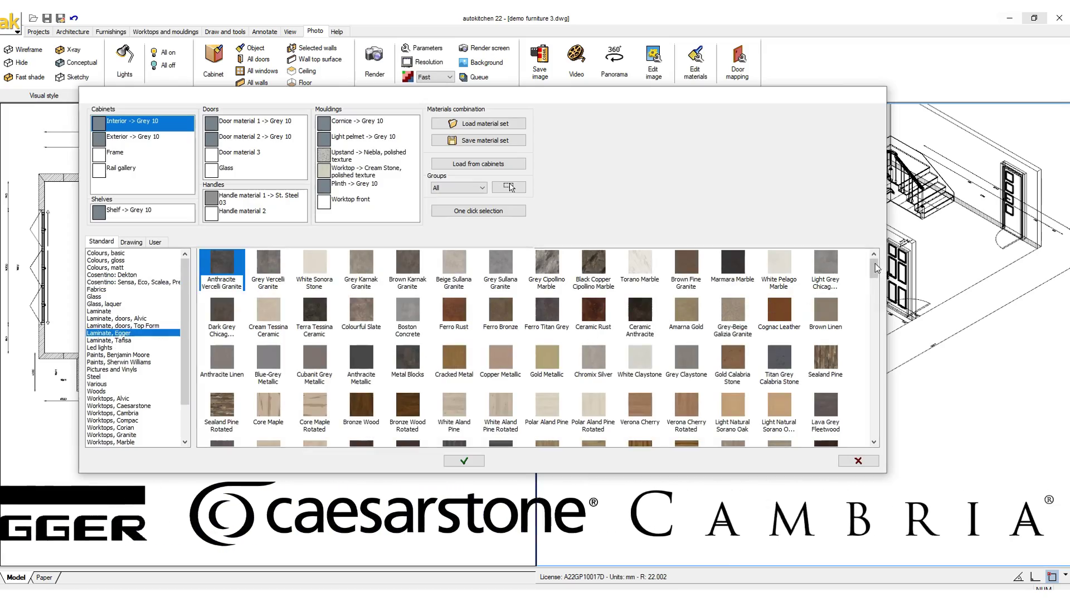
pyautogui.moveTo(873, 262); pyautogui.dragTo(873, 326)
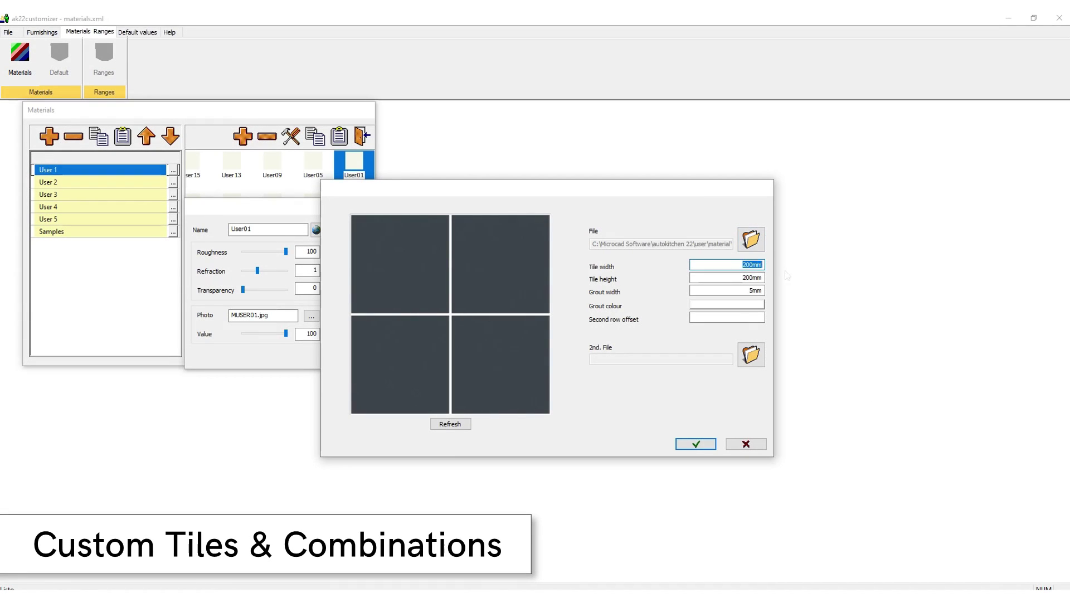
# Give the User01 tile light grey grout and refresh the tile preview
pyautogui.click(751, 305)
pyautogui.click(506, 323)
pyautogui.click(443, 399)
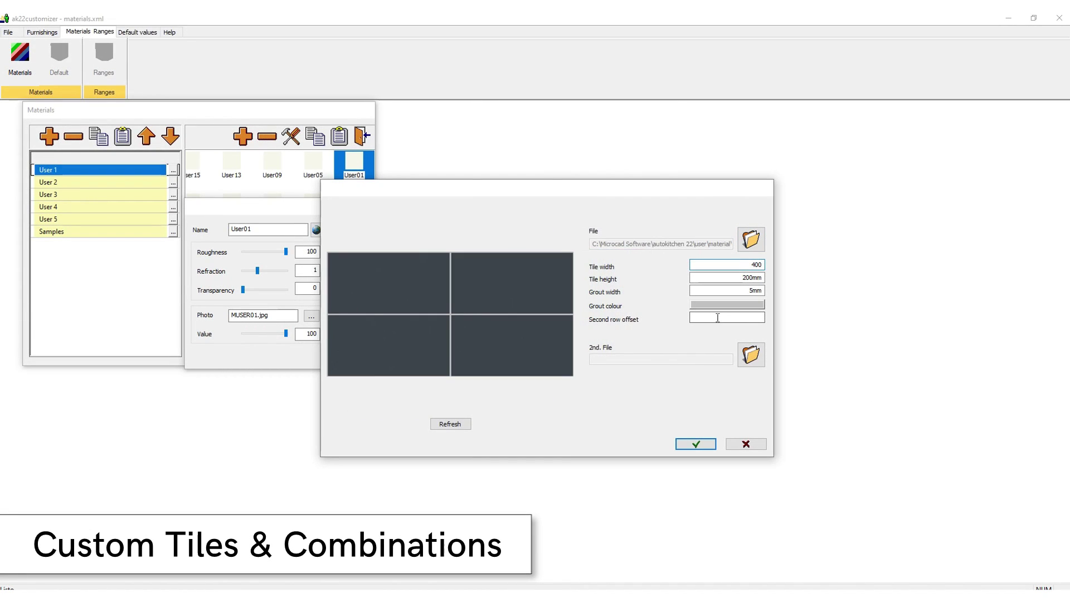
pyautogui.click(451, 424)
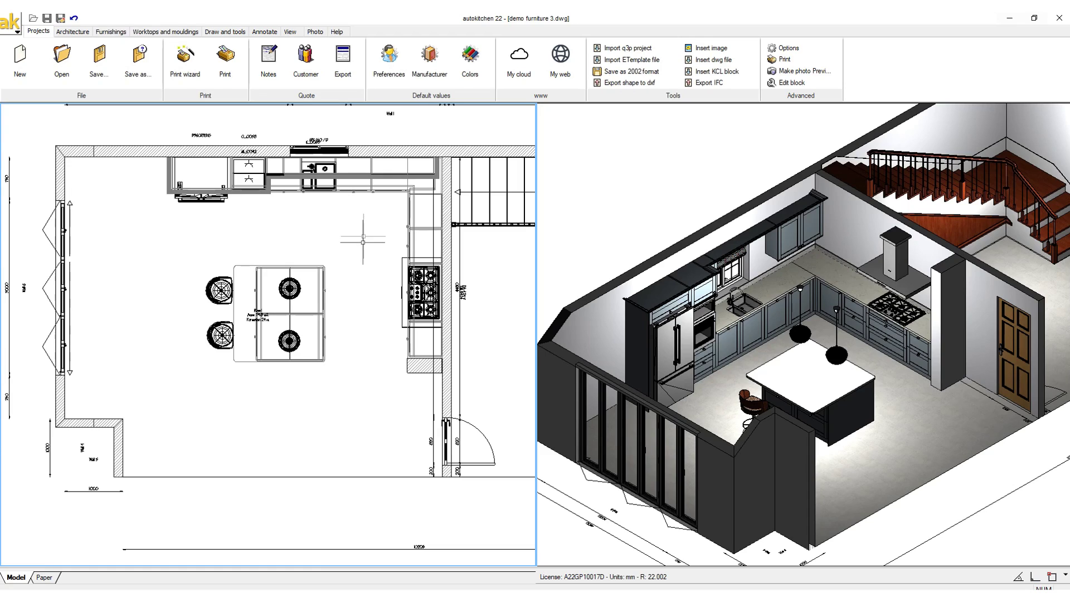
# Send the kitchen quote to Estimate and review its Cabinets, Mouldings, Appliances, Accessories and Various lists
pyautogui.click(351, 74)
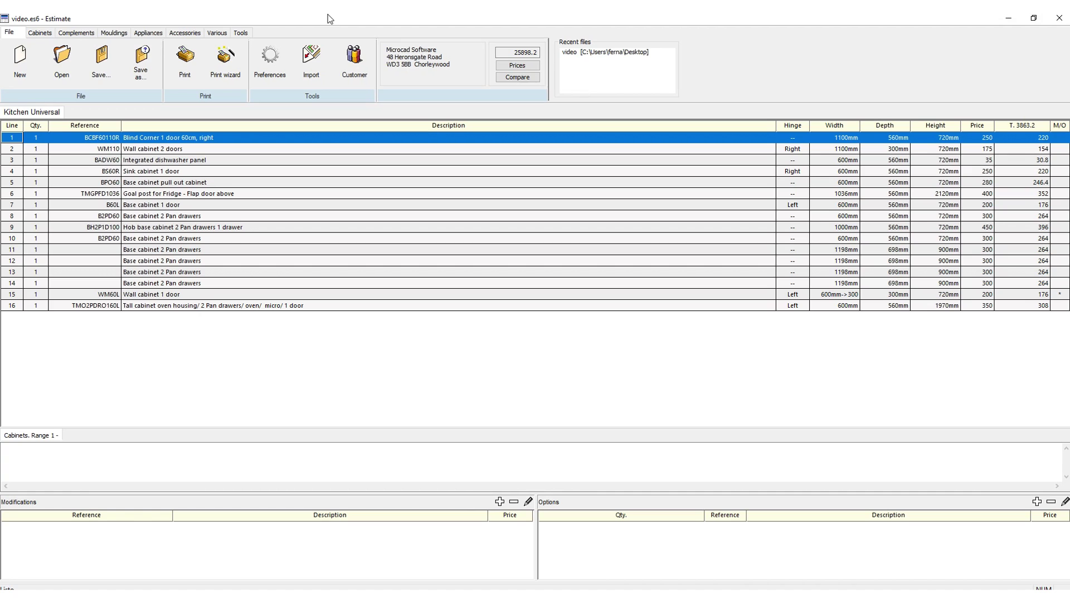
pyautogui.click(43, 34)
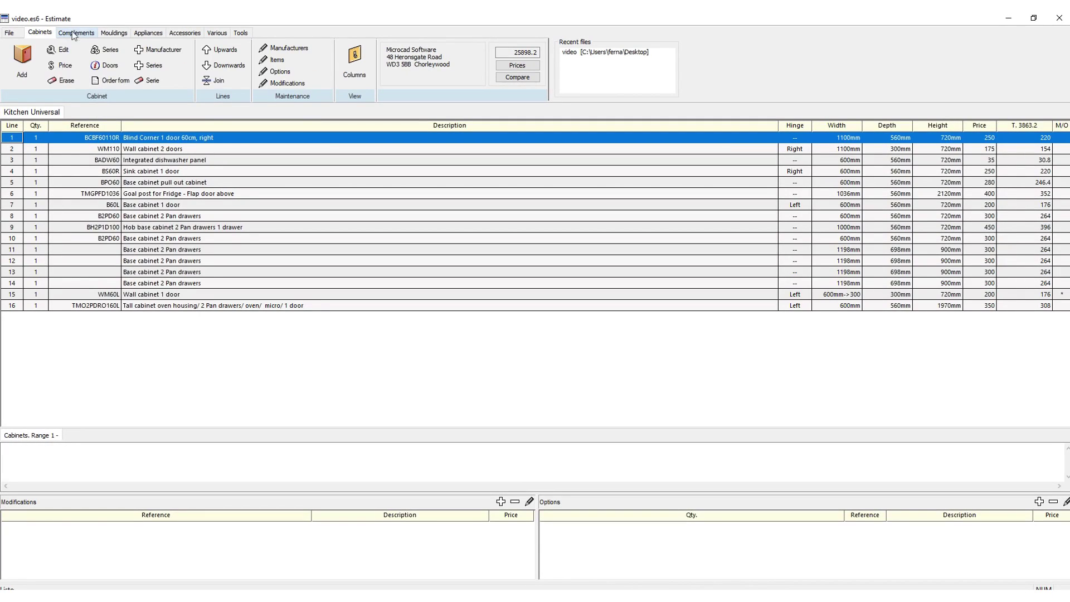
pyautogui.click(108, 33)
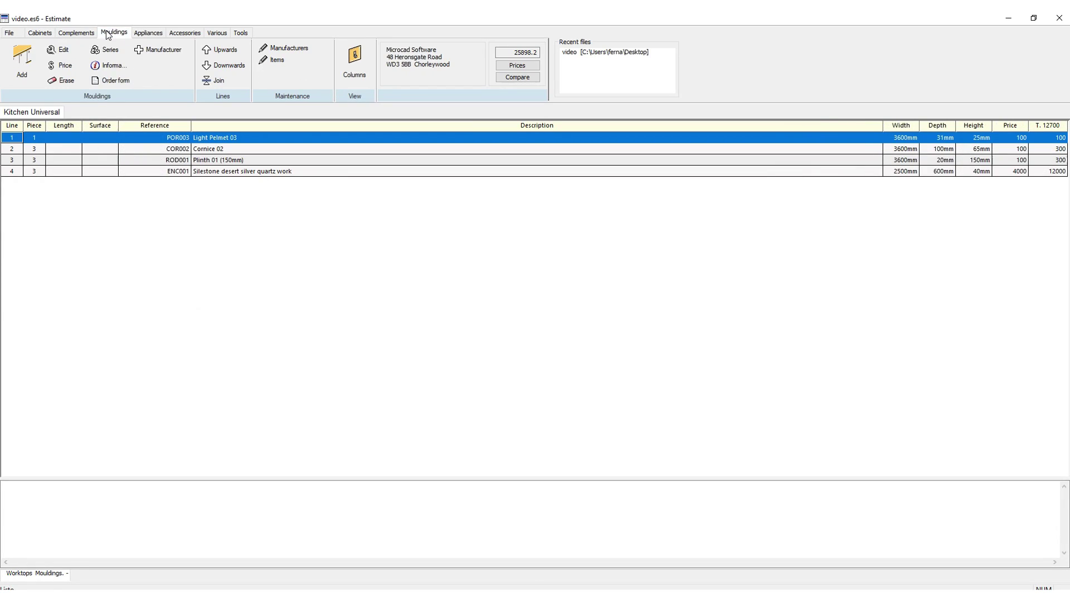
pyautogui.click(148, 35)
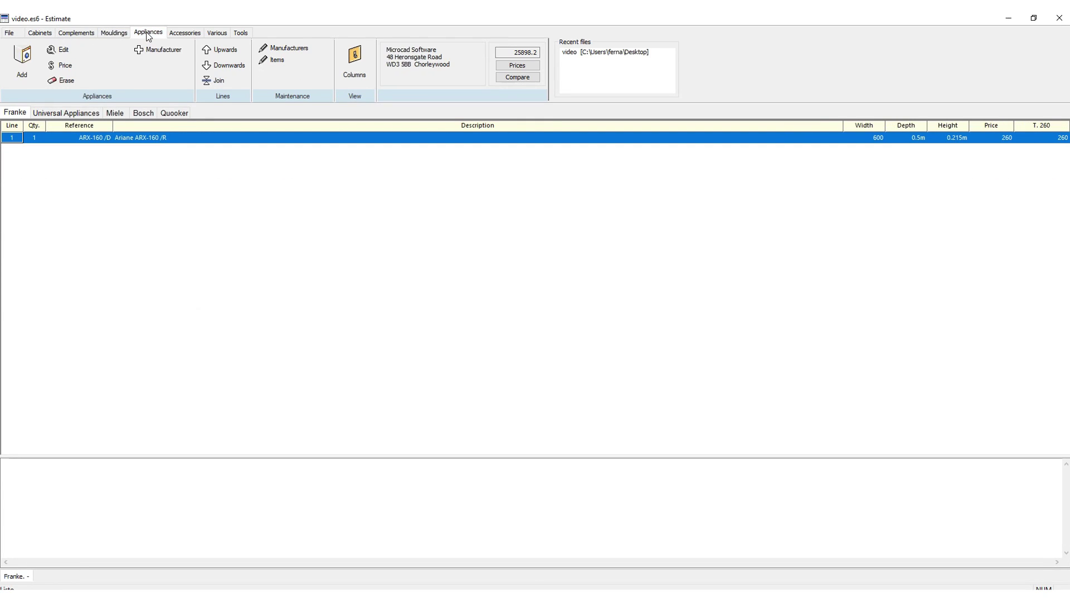
pyautogui.click(184, 35)
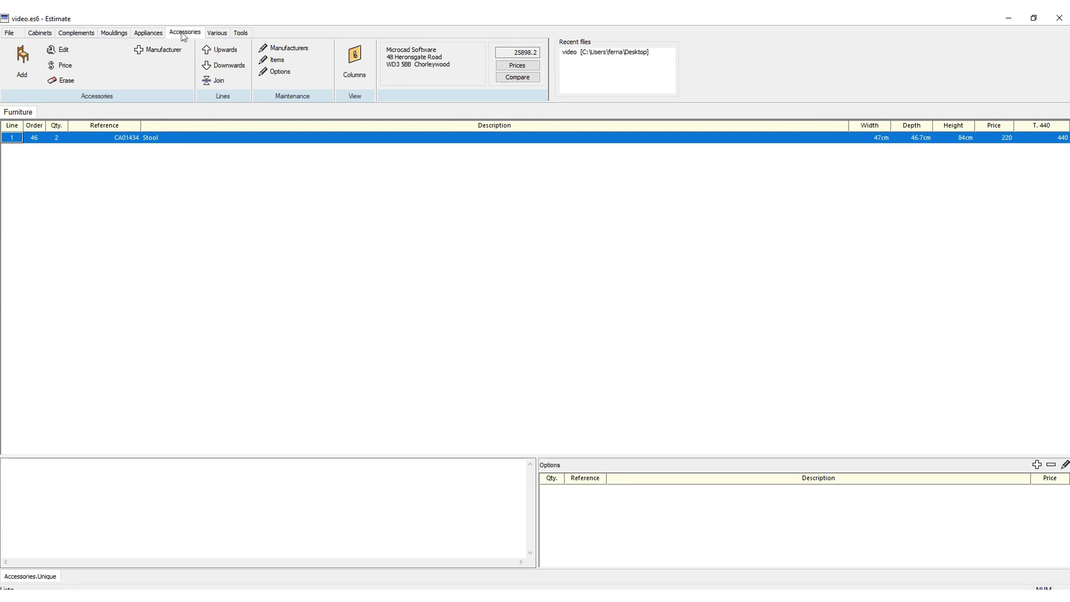
pyautogui.click(217, 34)
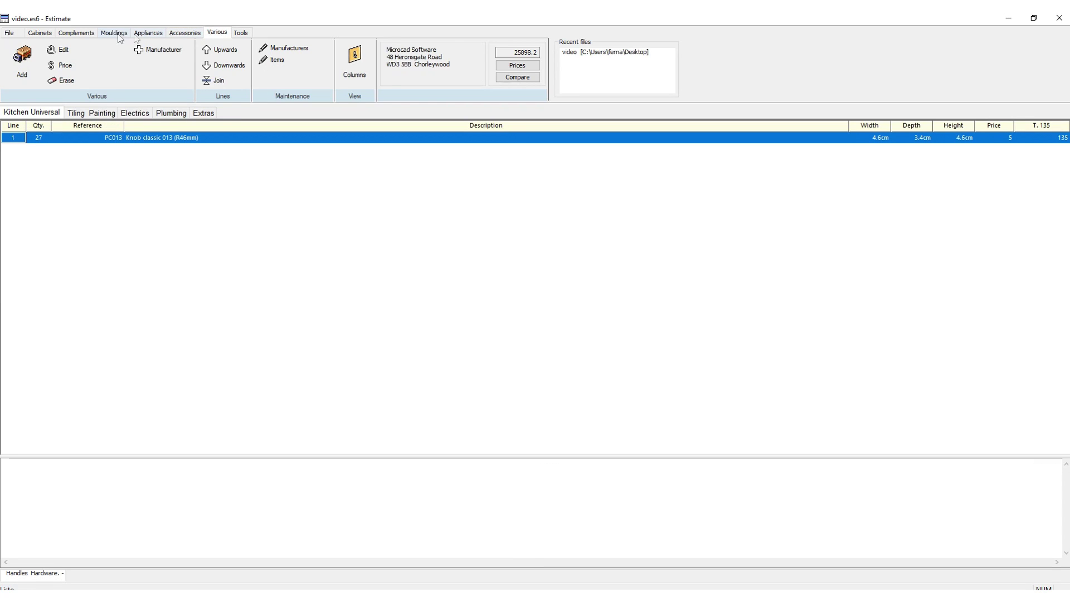
# Preview the quote using the Customized detailed Print, by finishes 1 report layout
pyautogui.click(10, 34)
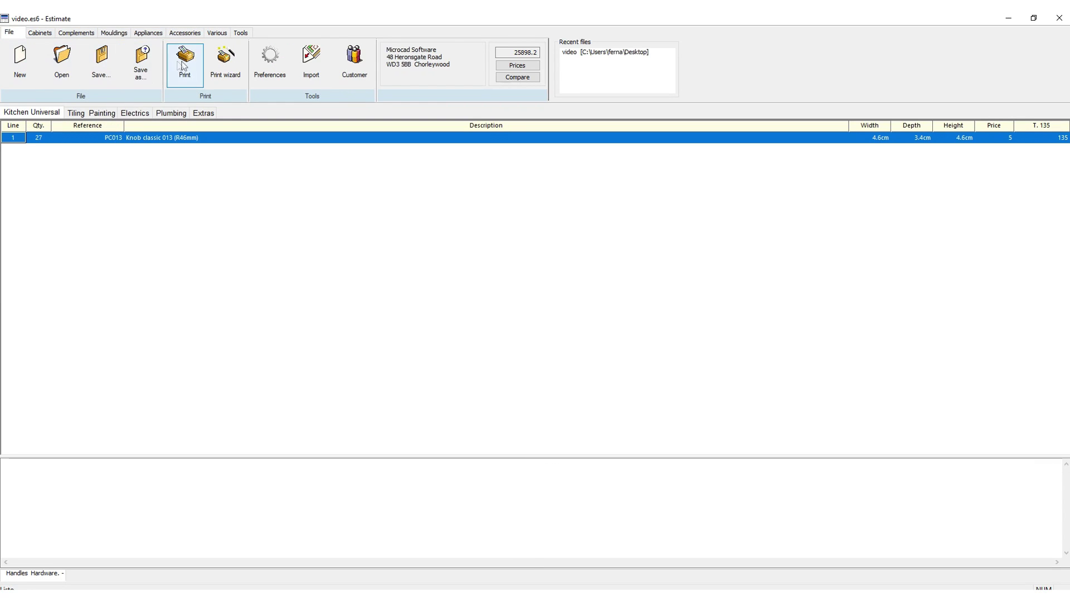
pyautogui.click(199, 63)
pyautogui.click(464, 241)
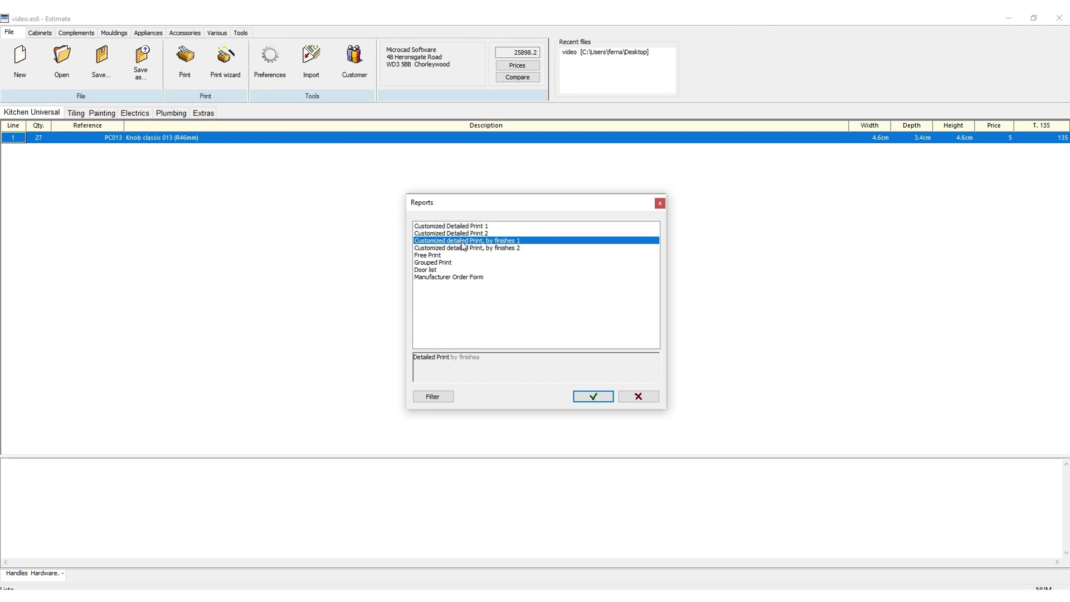
pyautogui.click(592, 396)
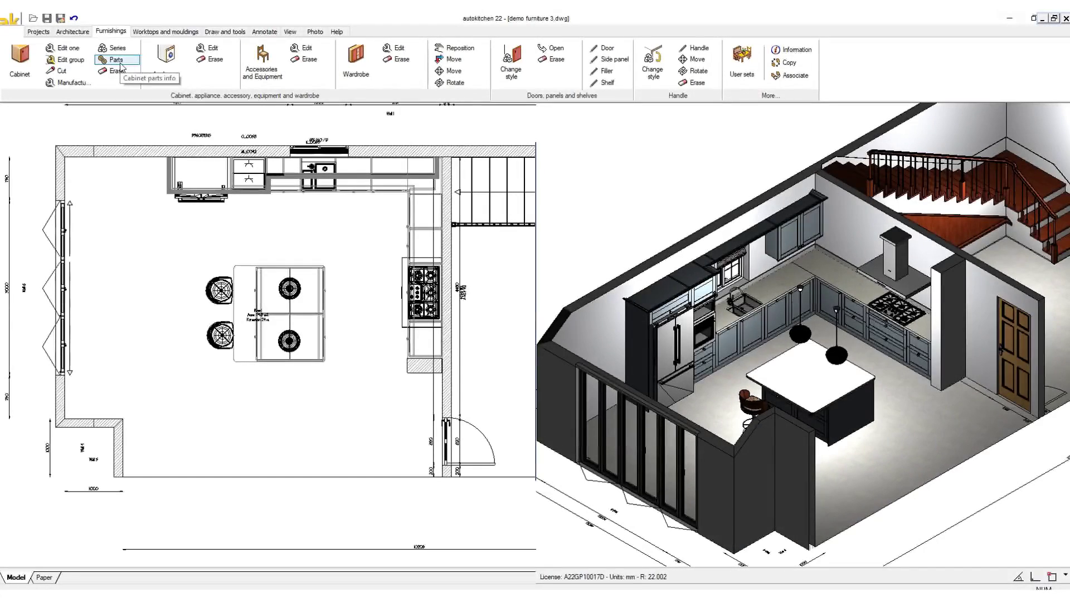
# Show the cabinet parts list, toggle its graphical view, and set Excel export to Partlist.xls
pyautogui.click(115, 59)
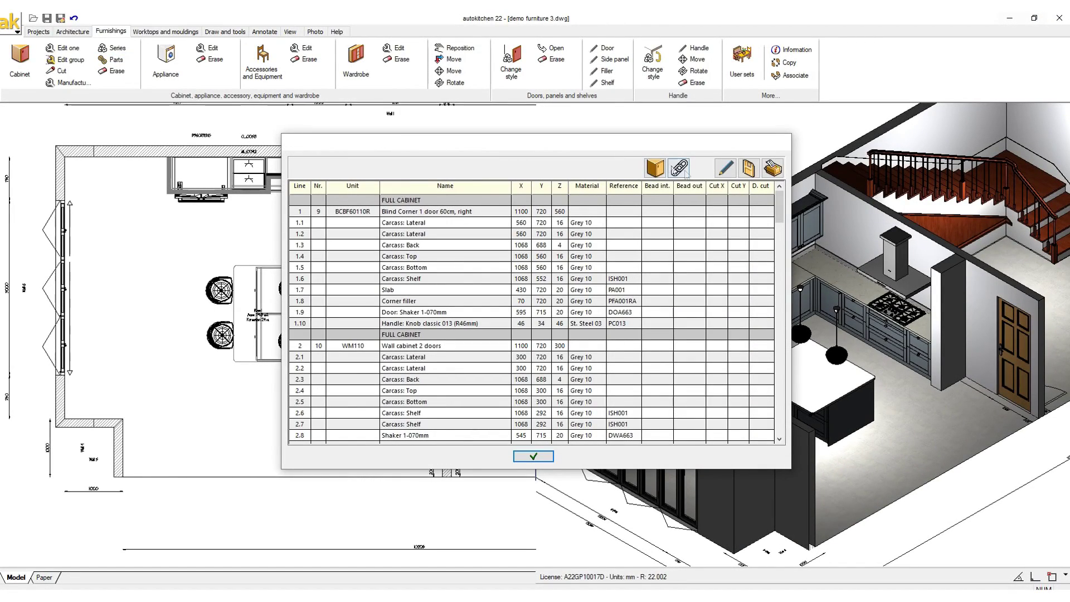
pyautogui.click(657, 169)
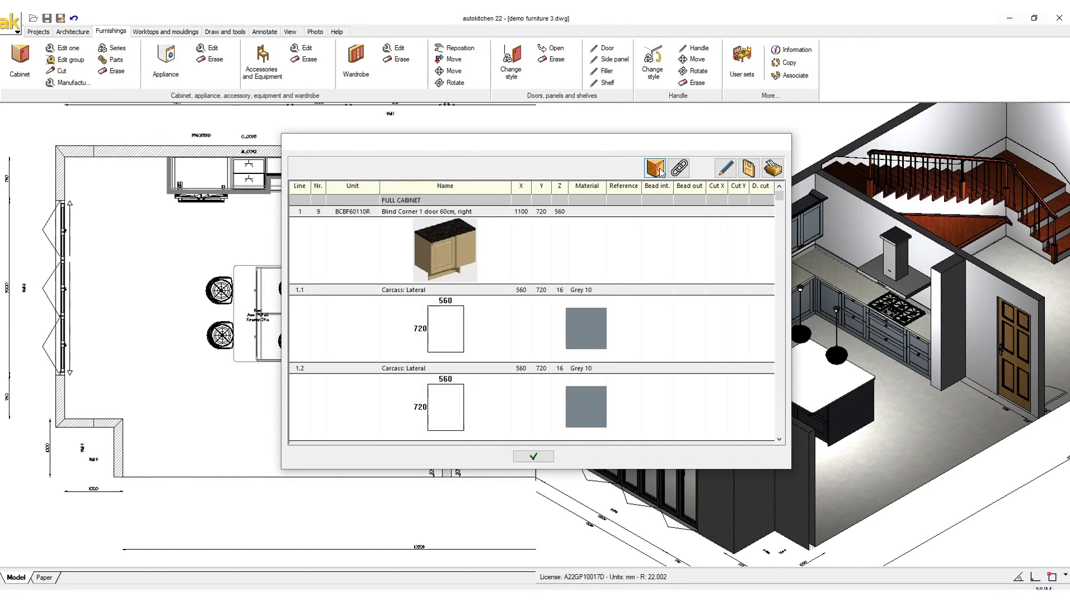
pyautogui.click(663, 168)
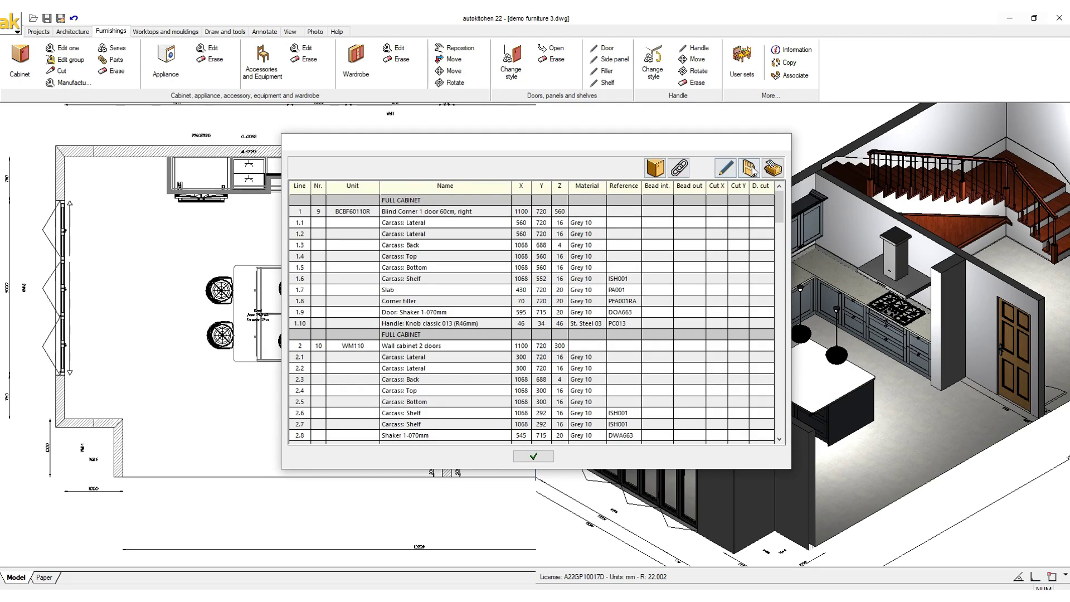
pyautogui.click(749, 168)
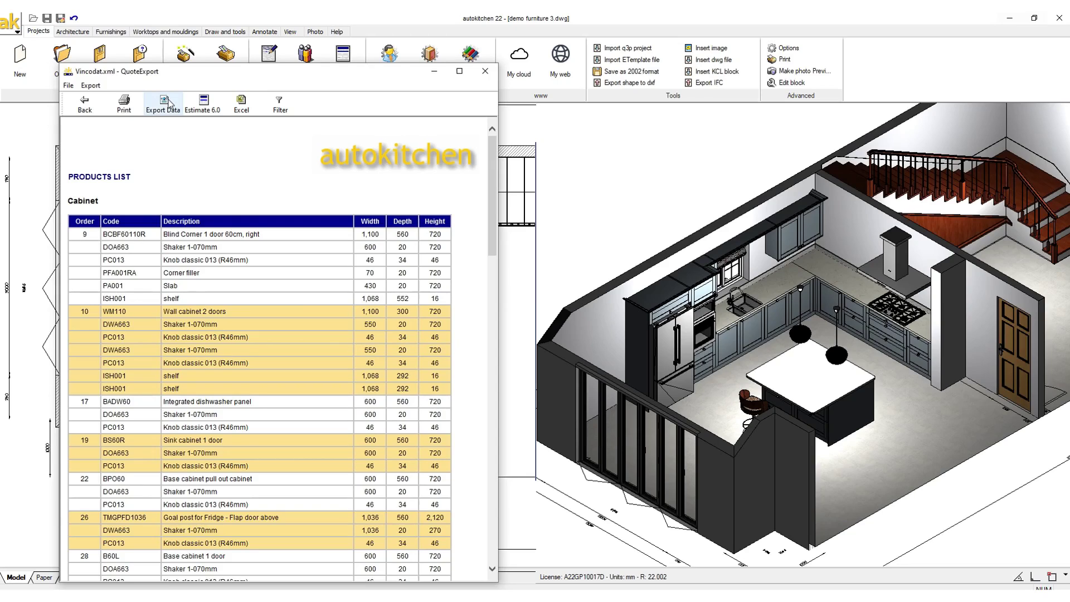
# Export the products list data, with codes, descriptions and sizes, from the QuoteExport window
pyautogui.click(167, 104)
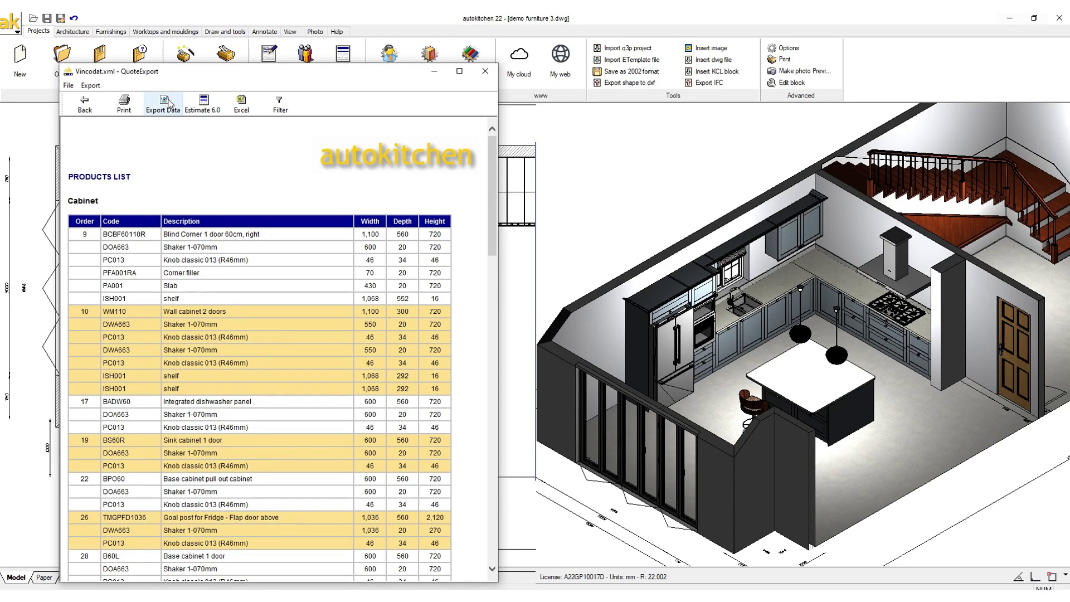